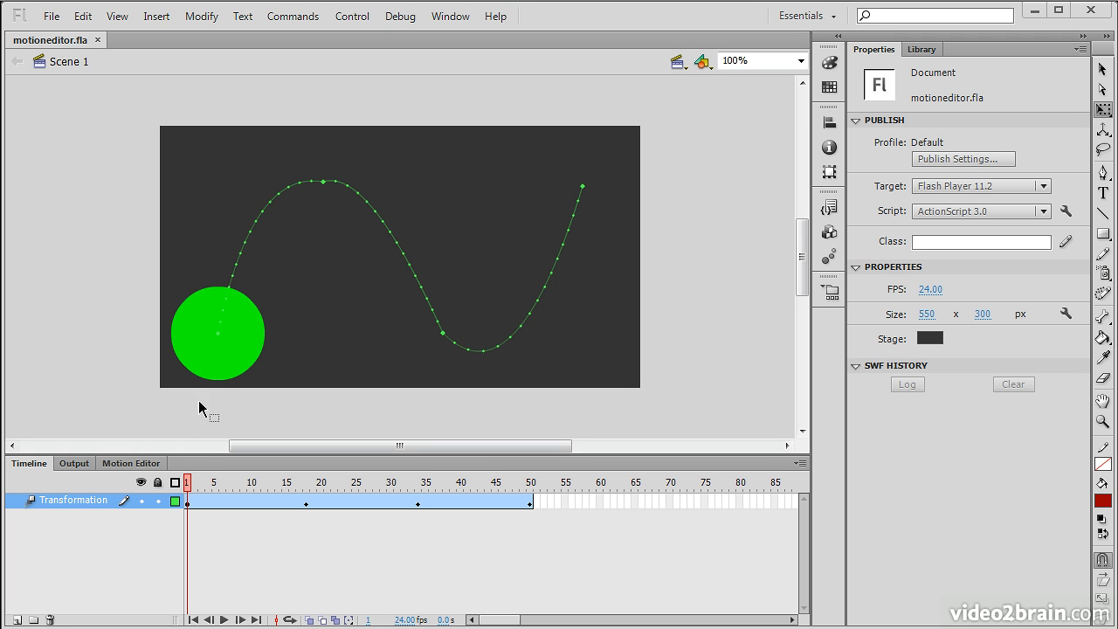
- Select frame 26 of the motion tween on the Transformation layer
{"action": "mouse_move", "coordinate": [188, 485]}
{"action": "left_mouse_down"}
{"action": "mouse_move", "coordinate": [569, 494]}
{"action": "mouse_move", "coordinate": [185, 490]}
{"action": "left_mouse_up"}
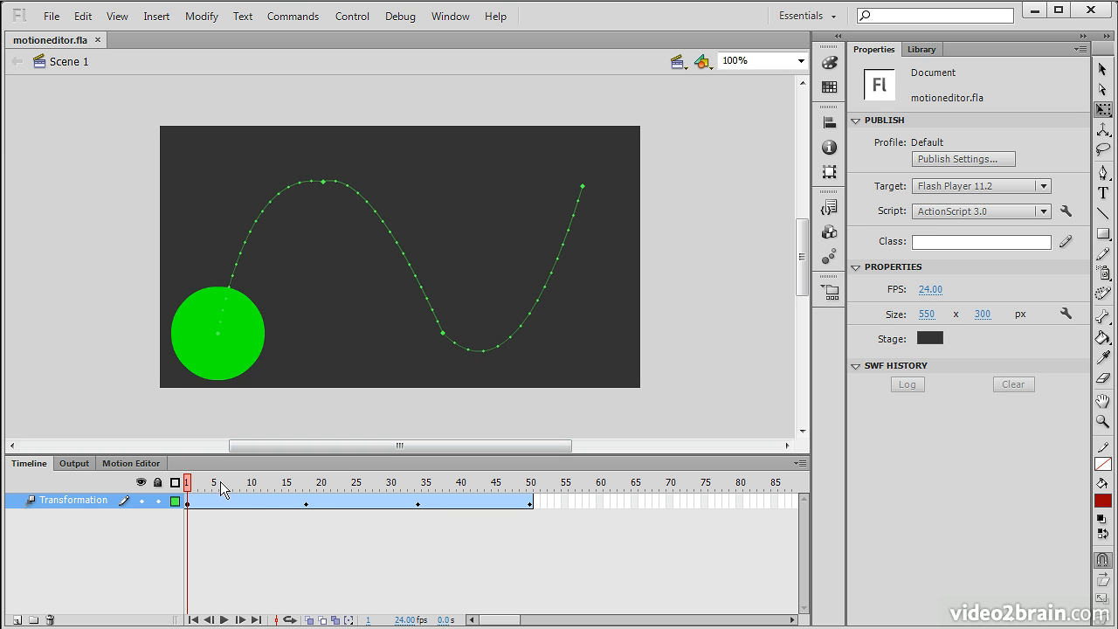
{"action": "left_click", "coordinate": [259, 505]}
{"action": "left_click", "coordinate": [245, 505]}
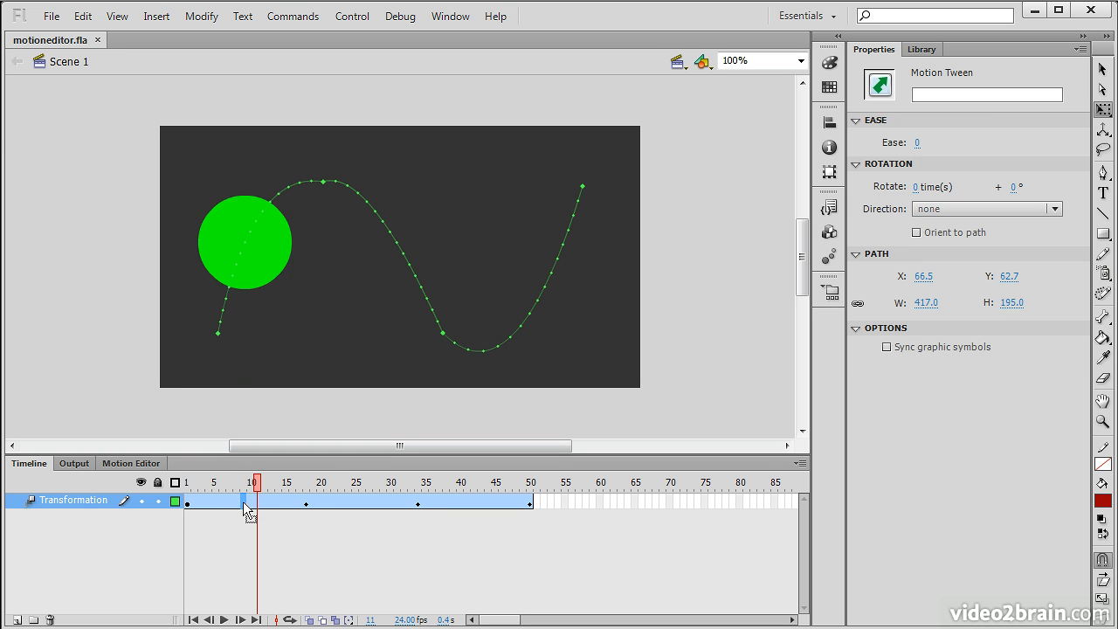
{"action": "left_click", "coordinate": [362, 507]}
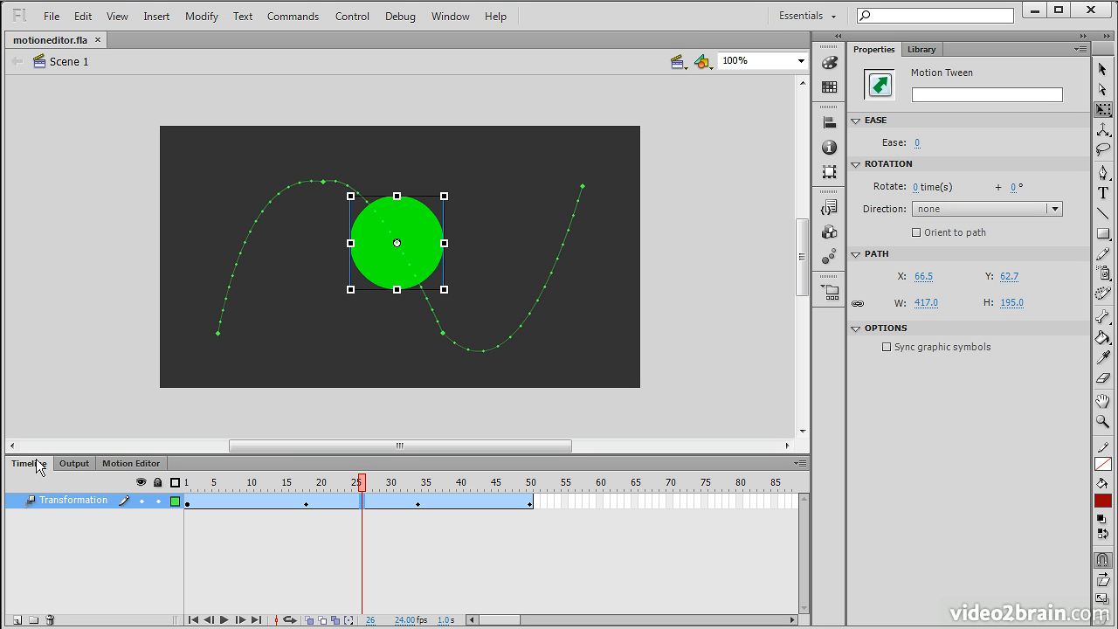
- Open the tween in the Motion Editor, enlarge the editor area and collapse the Basic motion properties
{"action": "left_click", "coordinate": [123, 466]}
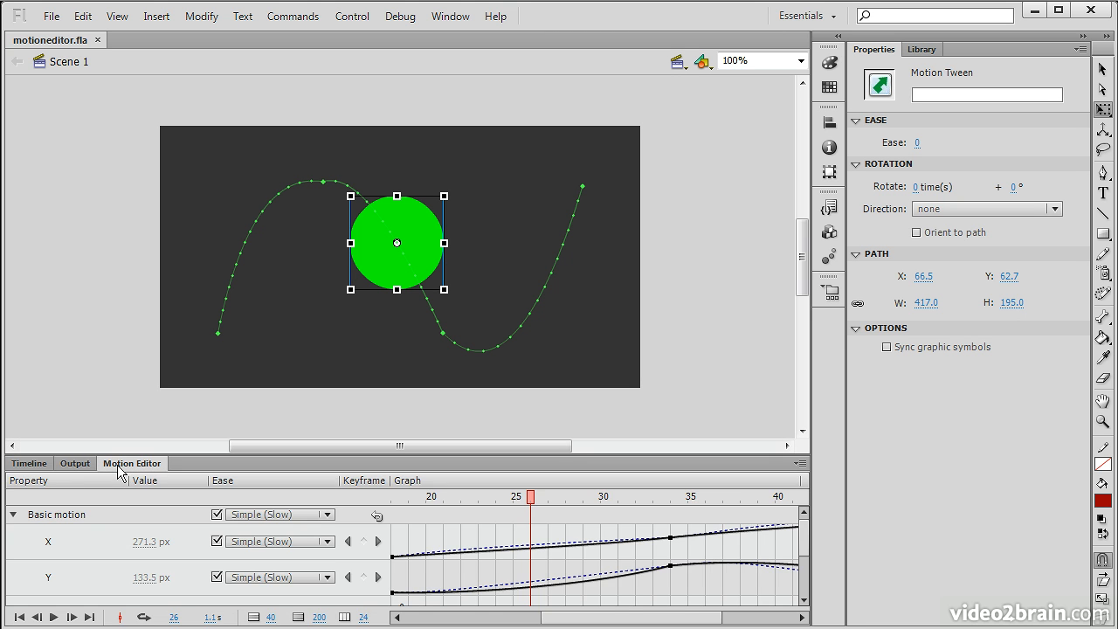
{"action": "left_click_drag", "start_coordinate": [245, 455], "coordinate": [246, 342]}
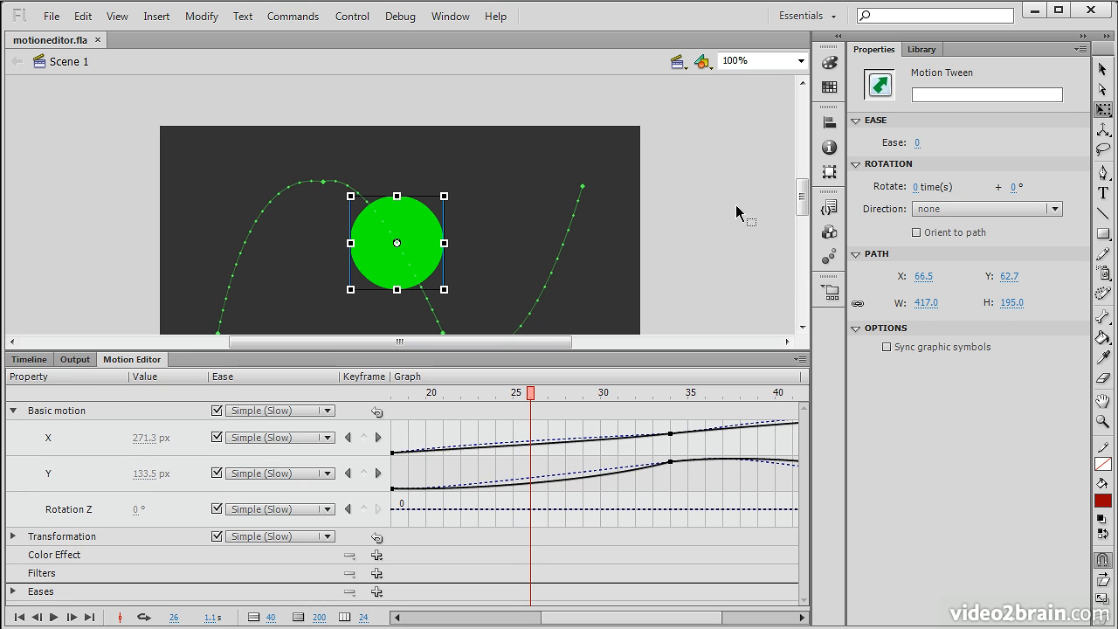
{"action": "left_click_drag", "start_coordinate": [802, 197], "coordinate": [800, 209]}
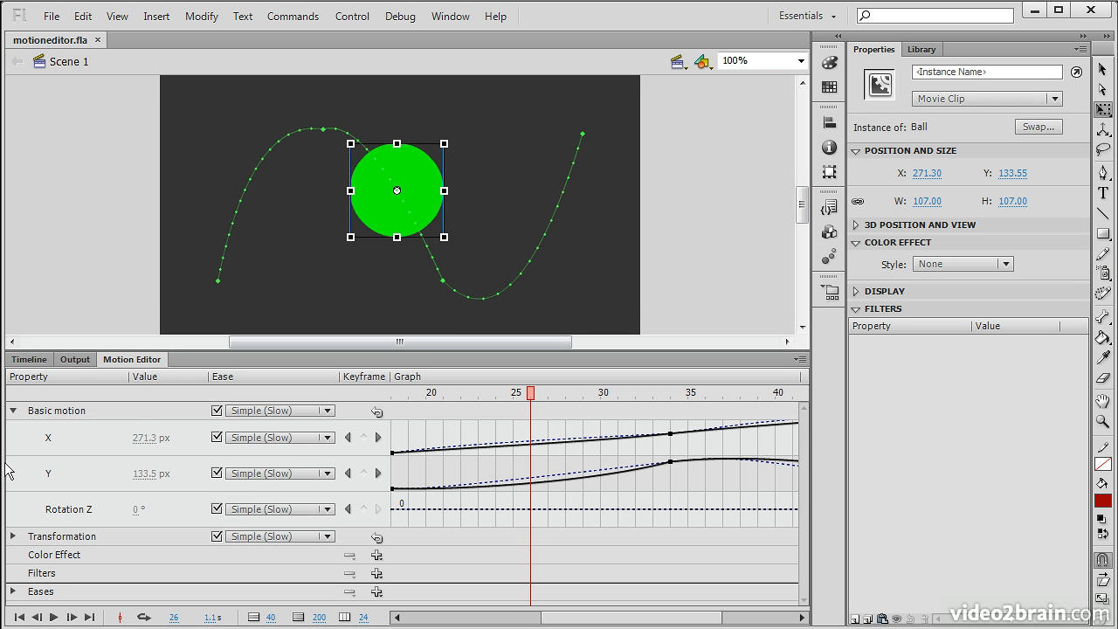
{"action": "left_click", "coordinate": [15, 411]}
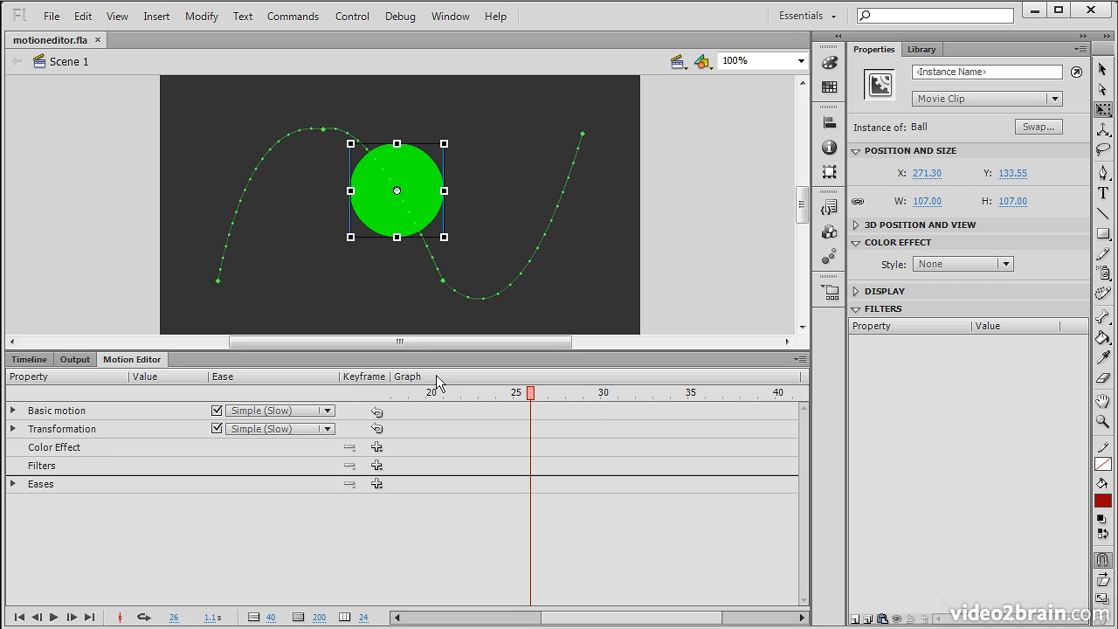
- Play the ball's tween from frame 1, centre the graph on the playhead and set the current frame to 14
{"action": "left_click_drag", "start_coordinate": [528, 393], "coordinate": [274, 382]}
{"action": "left_click_drag", "start_coordinate": [392, 393], "coordinate": [232, 383]}
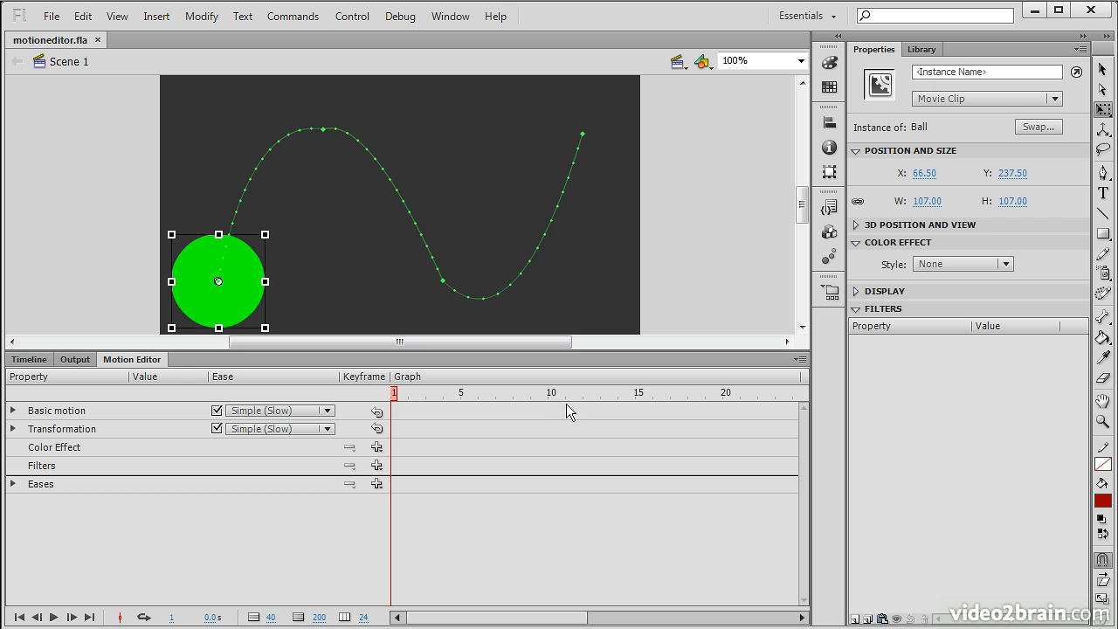
{"action": "left_click", "coordinate": [54, 618]}
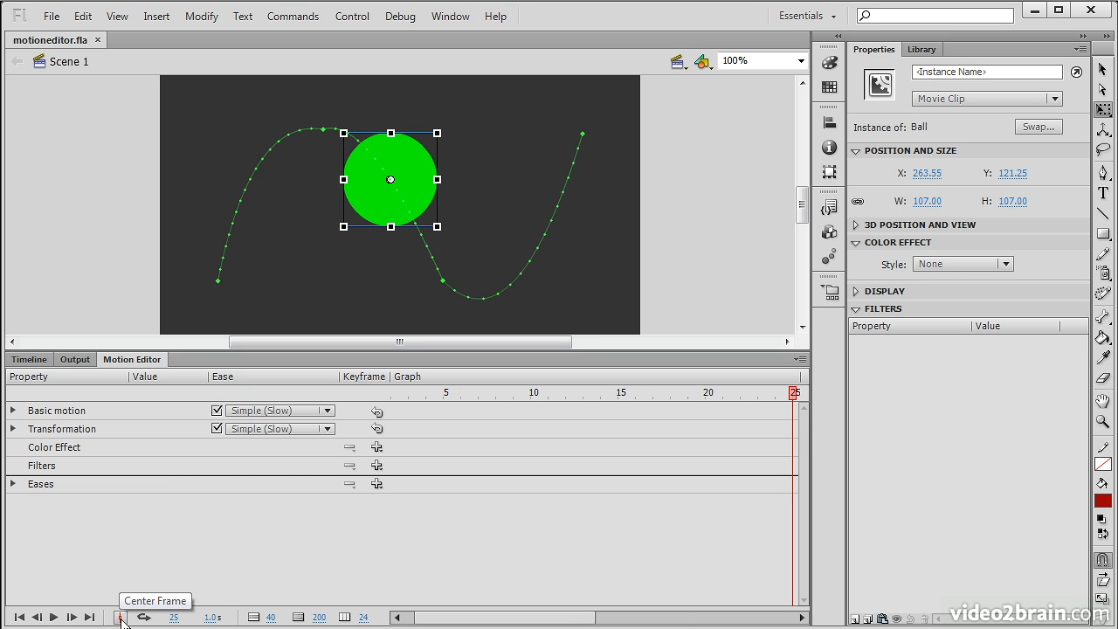
{"action": "left_click", "coordinate": [121, 617]}
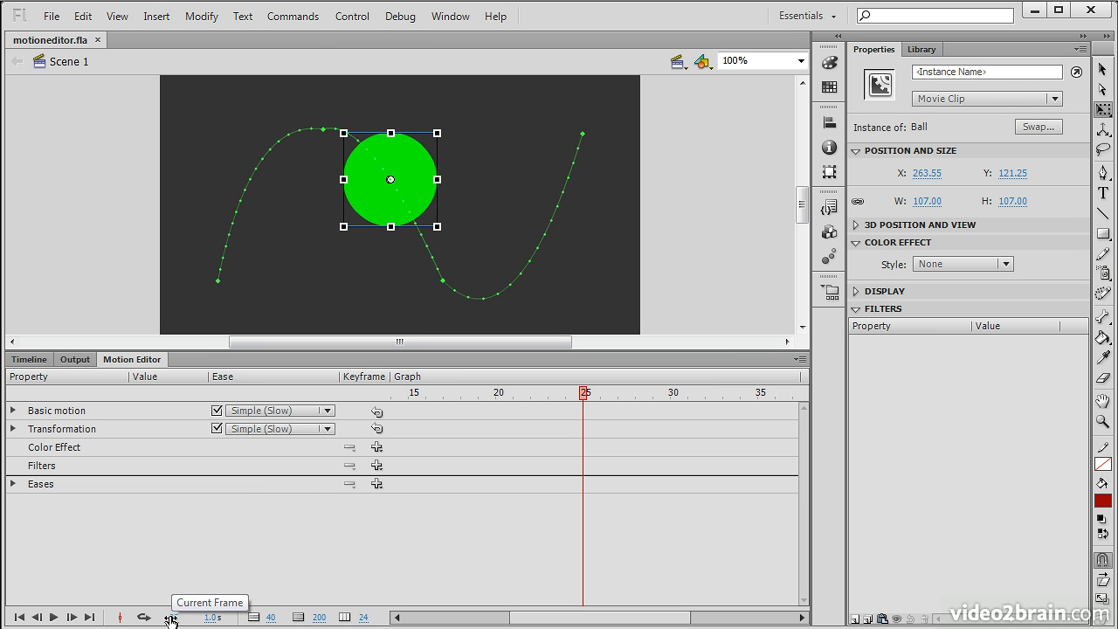
{"action": "mouse_move", "coordinate": [175, 620]}
{"action": "left_mouse_down"}
{"action": "mouse_move", "coordinate": [163, 620]}
{"action": "mouse_move", "coordinate": [174, 617]}
{"action": "left_mouse_up"}
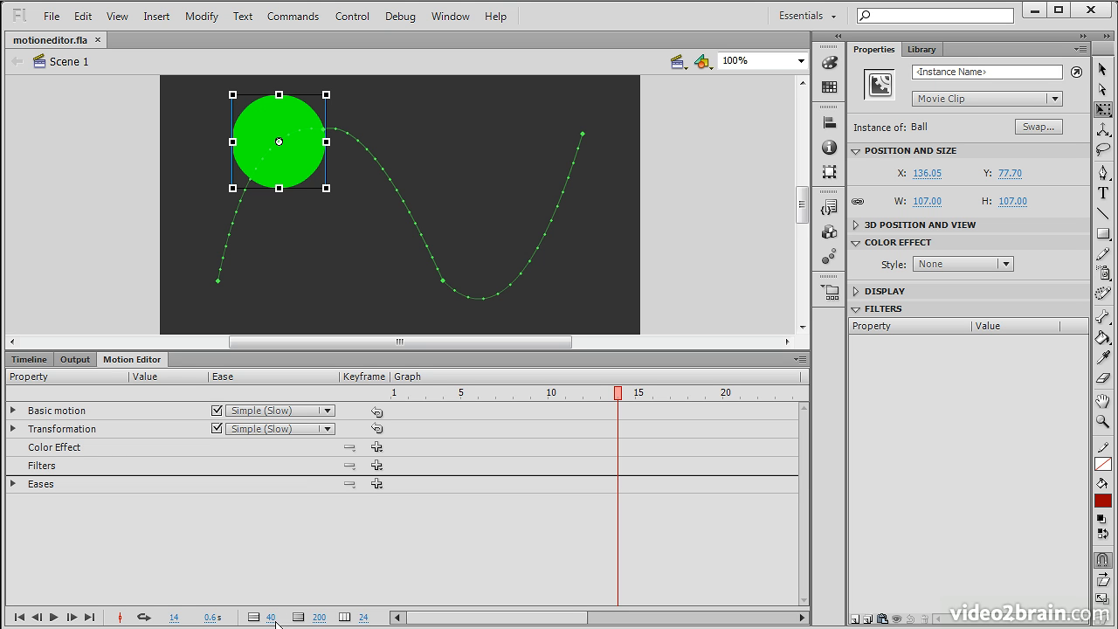
- Expand Basic motion and set the graph size to 67 and the expanded graph size to 87, with 24 viewable frames
{"action": "left_click_drag", "start_coordinate": [267, 620], "coordinate": [255, 620]}
{"action": "left_click_drag", "start_coordinate": [356, 616], "coordinate": [227, 617]}
{"action": "left_click", "coordinate": [13, 410]}
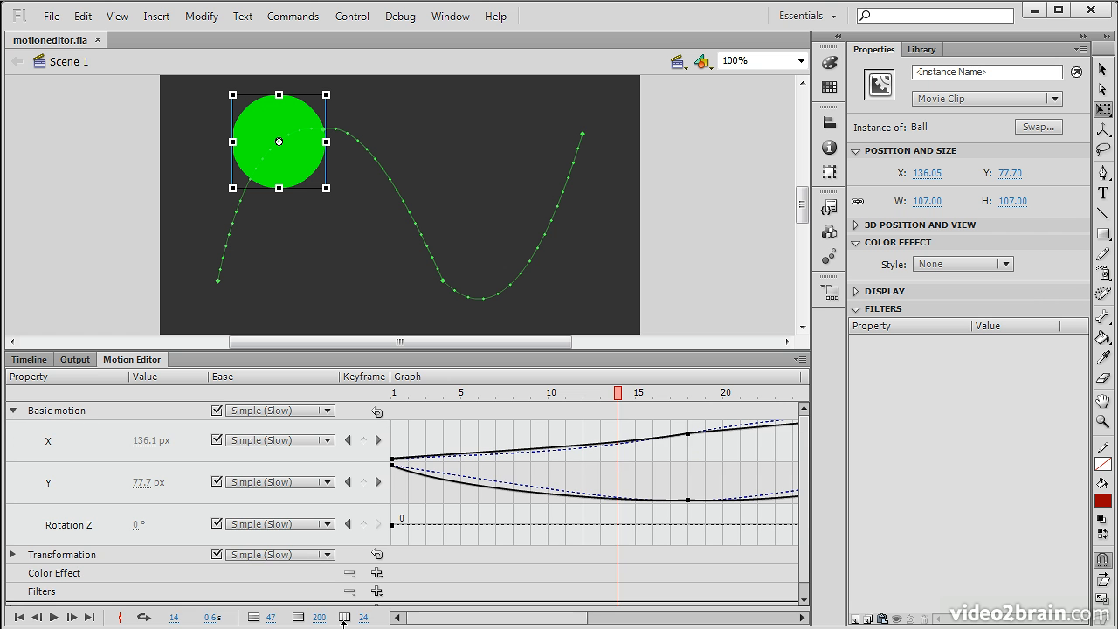
{"action": "mouse_move", "coordinate": [270, 621]}
{"action": "left_mouse_down"}
{"action": "mouse_move", "coordinate": [370, 619]}
{"action": "mouse_move", "coordinate": [276, 617]}
{"action": "left_mouse_up"}
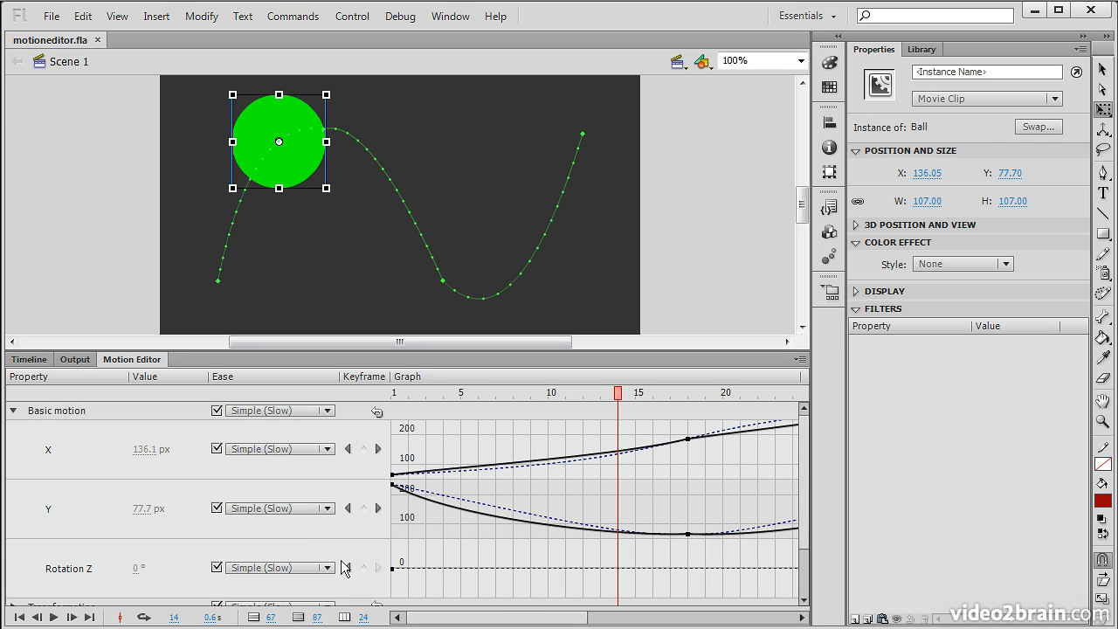
{"action": "left_click_drag", "start_coordinate": [499, 618], "coordinate": [617, 617]}
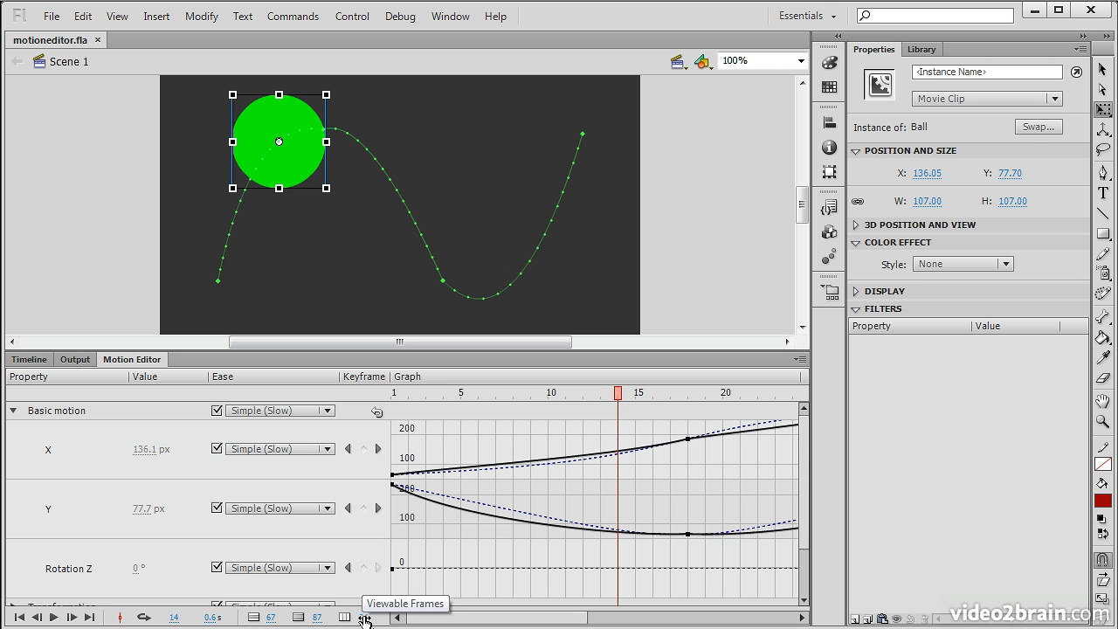
{"action": "mouse_move", "coordinate": [361, 620]}
{"action": "left_mouse_down"}
{"action": "mouse_move", "coordinate": [404, 619]}
{"action": "mouse_move", "coordinate": [343, 617]}
{"action": "mouse_move", "coordinate": [359, 619]}
{"action": "left_mouse_up"}
{"action": "mouse_move", "coordinate": [476, 618]}
{"action": "left_mouse_down"}
{"action": "mouse_move", "coordinate": [560, 618]}
{"action": "mouse_move", "coordinate": [476, 617]}
{"action": "left_mouse_up"}
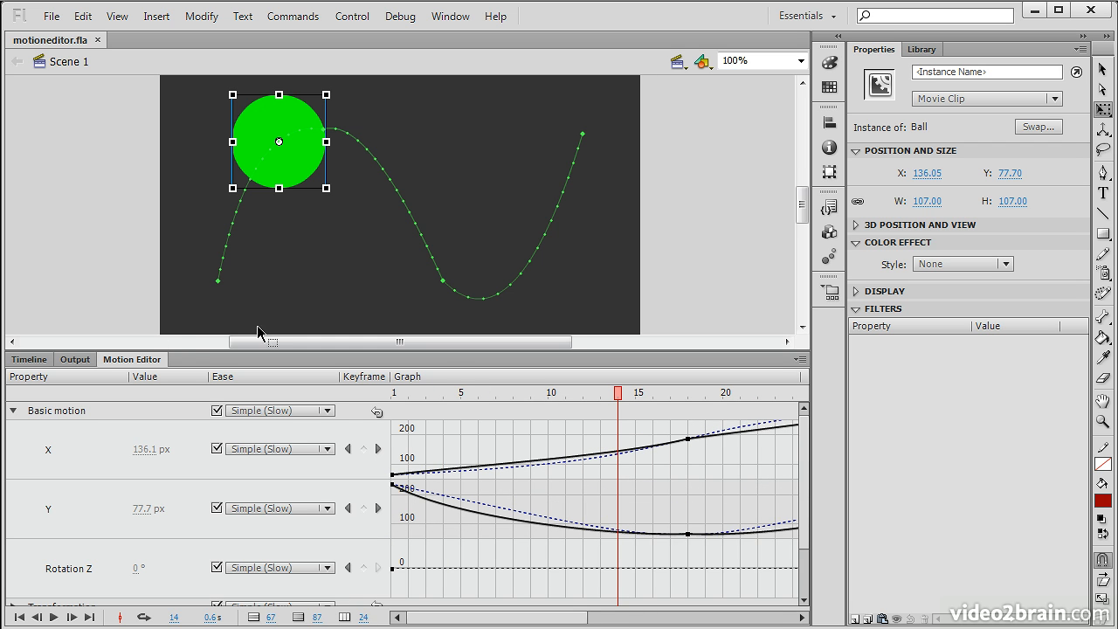
- Enlarge the Motion Editor by collapsing the Properties panel and extending the editor upward, with the stage fitted in the window
{"action": "left_click_drag", "start_coordinate": [187, 350], "coordinate": [187, 313]}
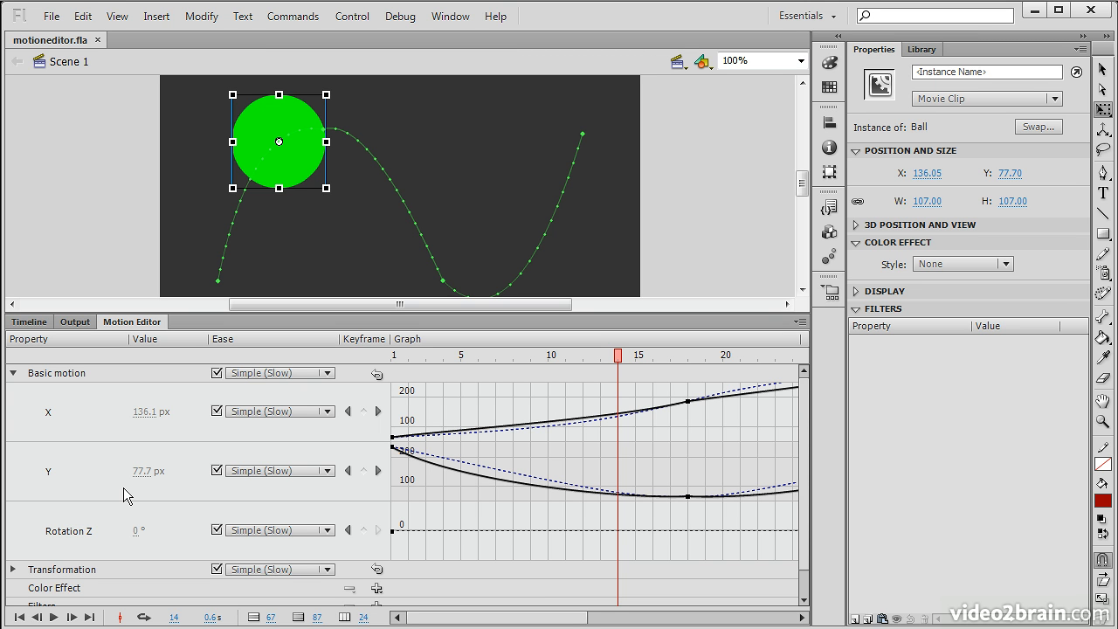
{"action": "left_click", "coordinate": [1085, 37]}
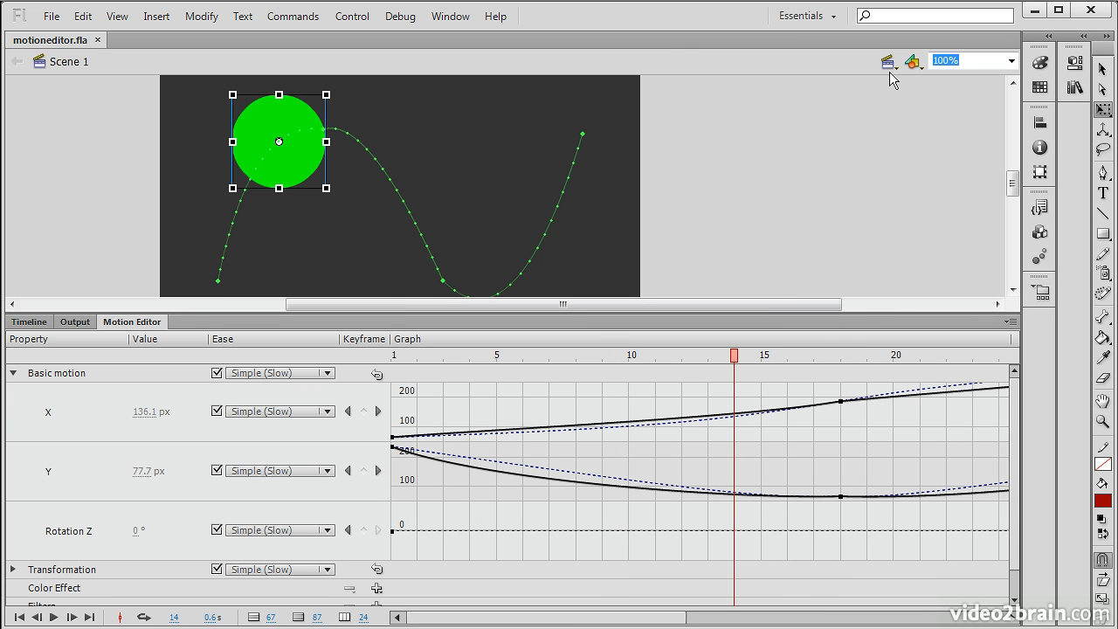
{"action": "left_click_drag", "start_coordinate": [862, 315], "coordinate": [863, 304]}
{"action": "left_click", "coordinate": [1011, 60]}
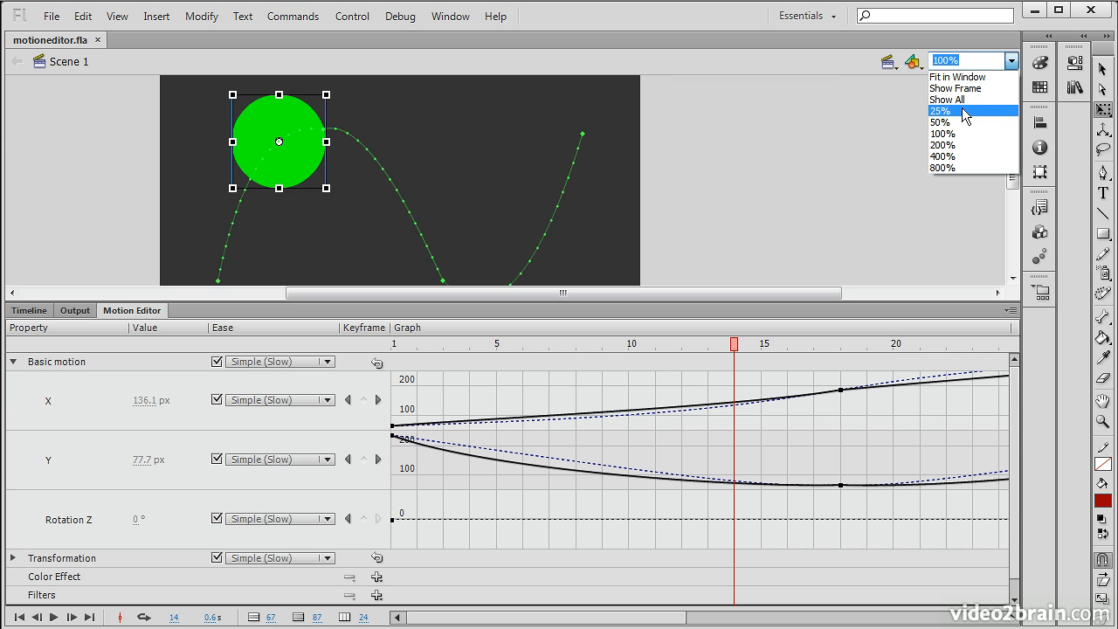
{"action": "left_click", "coordinate": [970, 75]}
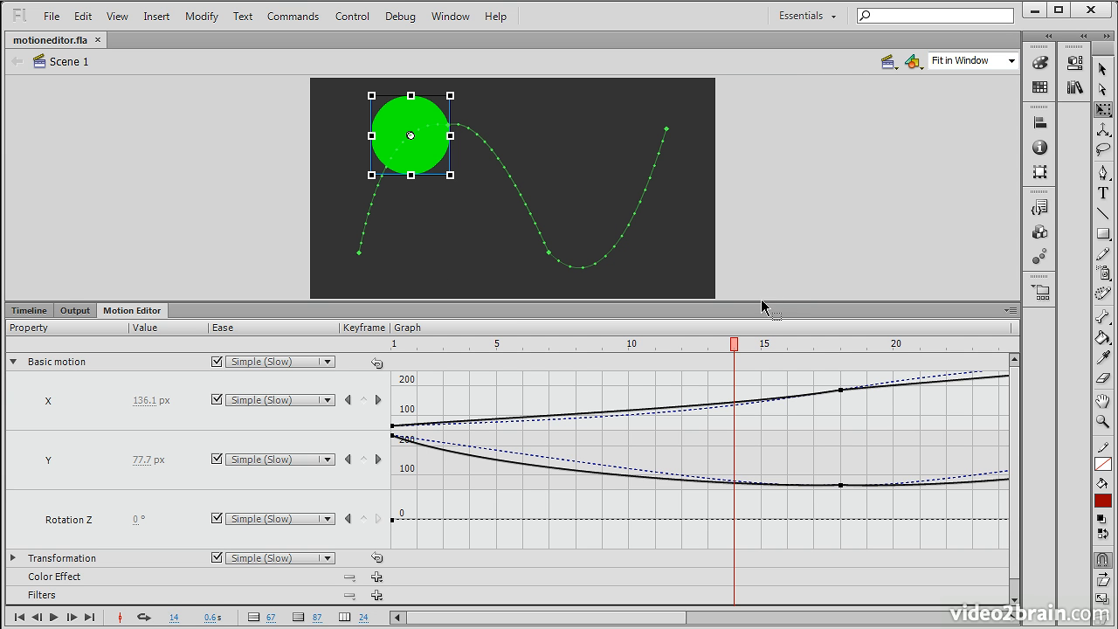
{"action": "left_click_drag", "start_coordinate": [756, 300], "coordinate": [717, 216]}
- Move the tween's keyframe at frame 18 to frame 15 and set the first keyframe's X position to about 45 px
{"action": "left_click_drag", "start_coordinate": [466, 255], "coordinate": [525, 249]}
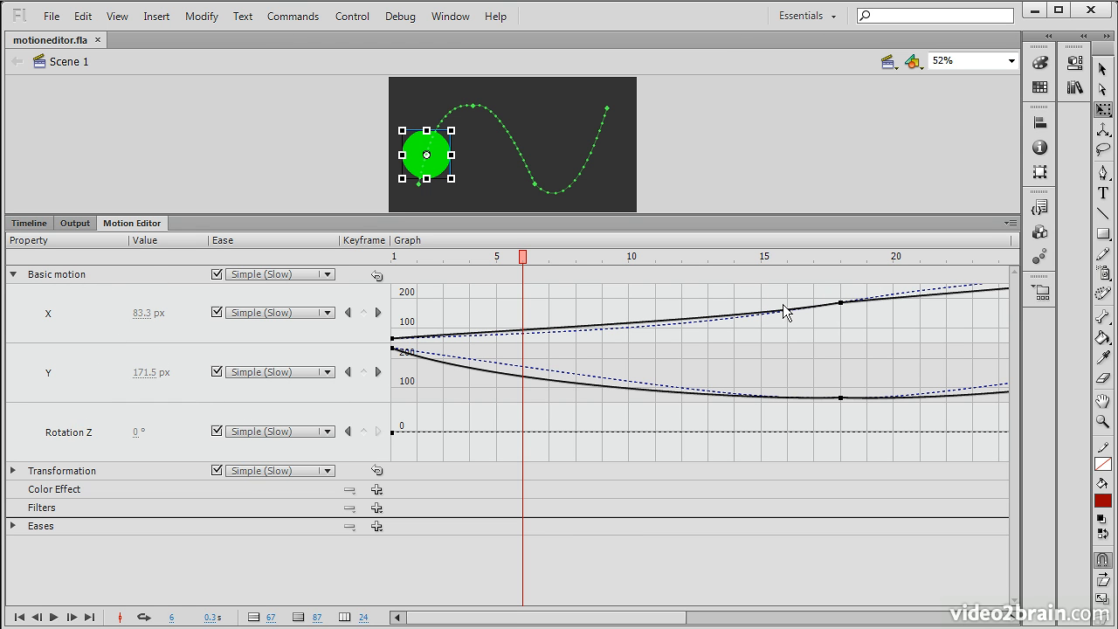
{"action": "left_click_drag", "start_coordinate": [843, 304], "coordinate": [797, 303]}
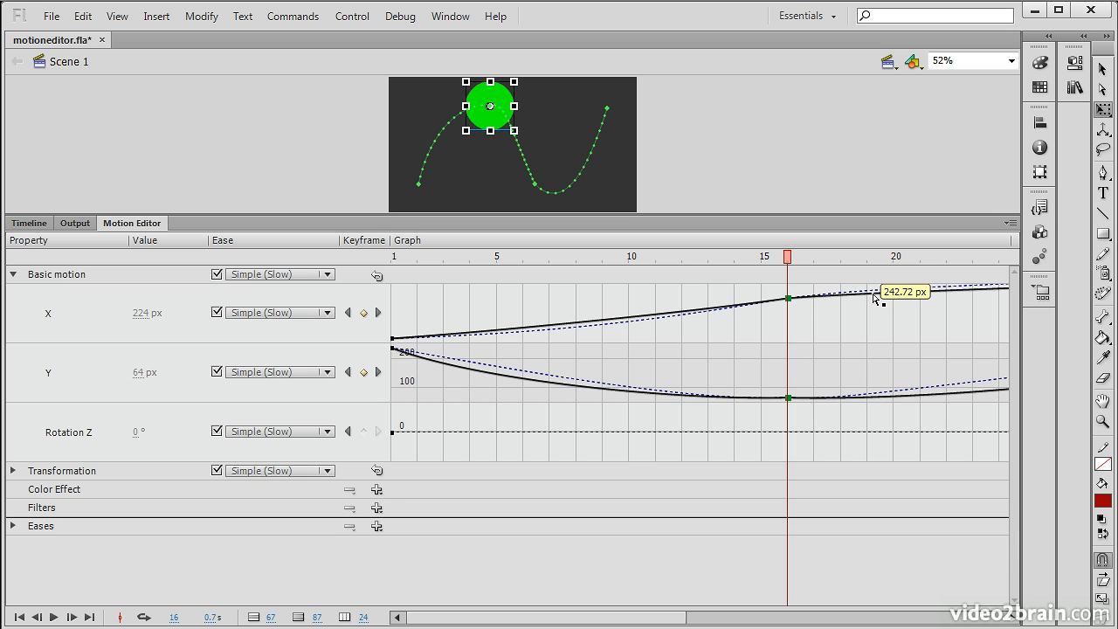
{"action": "left_click_drag", "start_coordinate": [878, 299], "coordinate": [907, 304]}
{"action": "left_click_drag", "start_coordinate": [517, 329], "coordinate": [497, 342]}
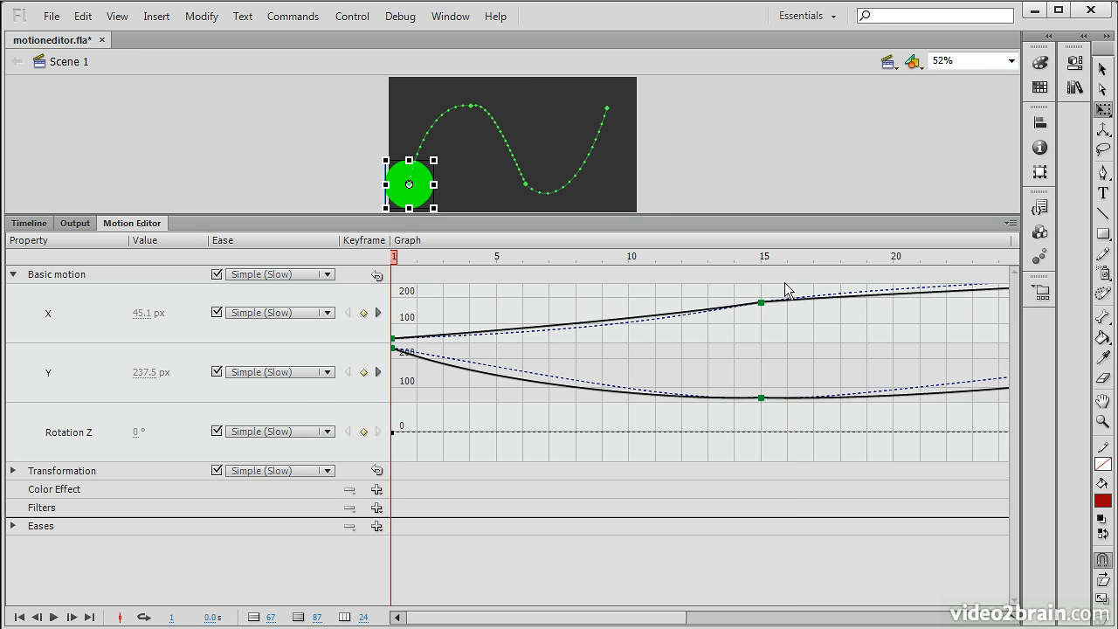
- Toggle the X easing off and on, and try No Ease on X before restoring Simple (Slow)
{"action": "left_click", "coordinate": [218, 314]}
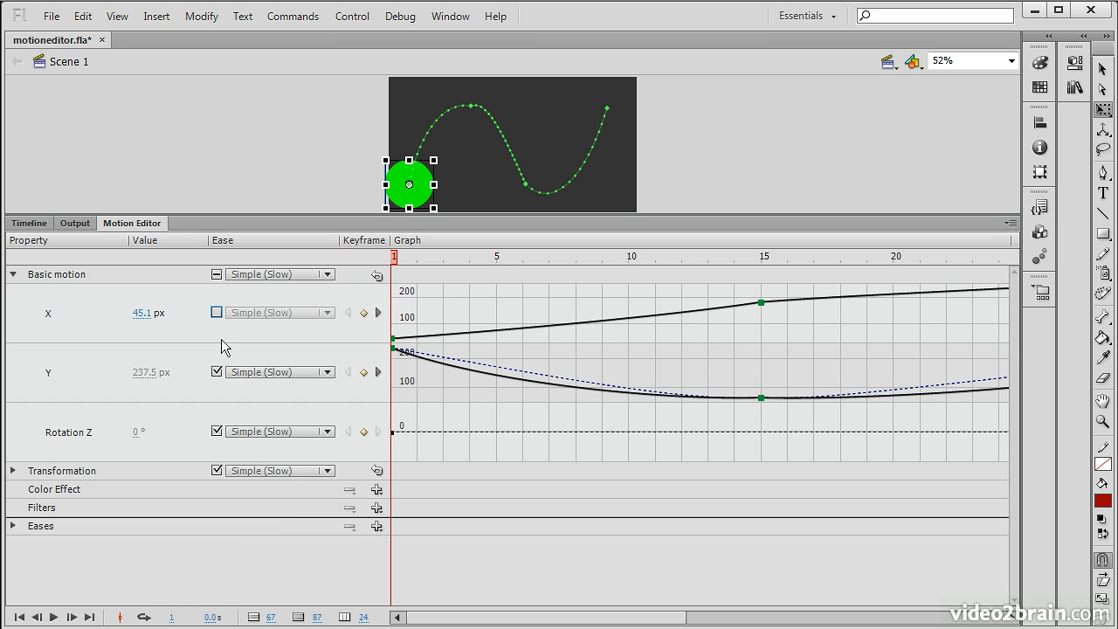
{"action": "left_click", "coordinate": [217, 314]}
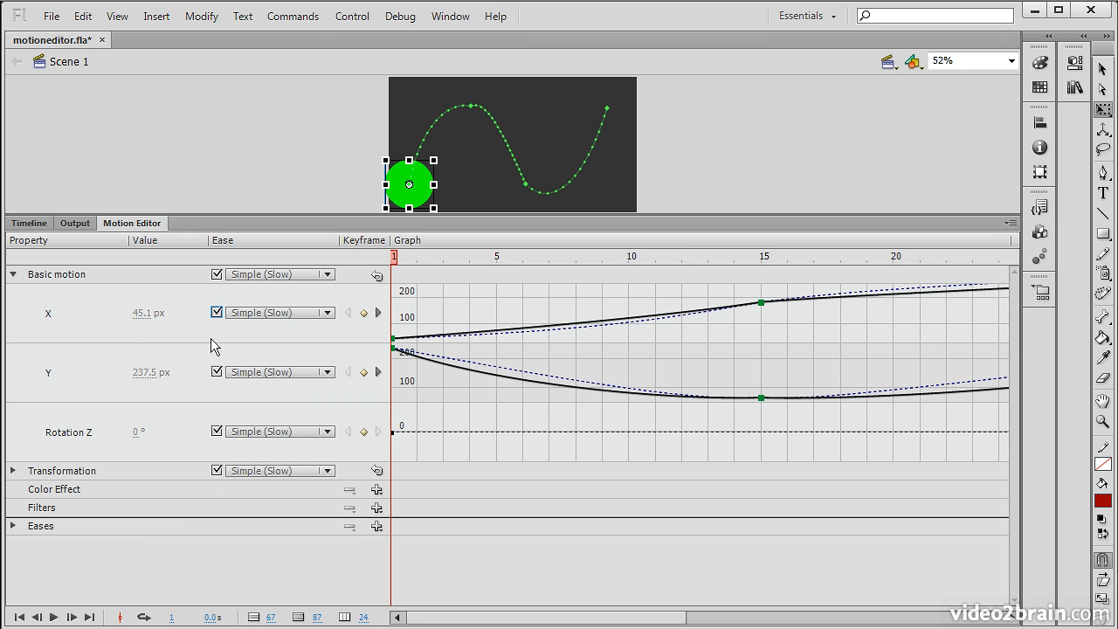
{"action": "left_click", "coordinate": [328, 314]}
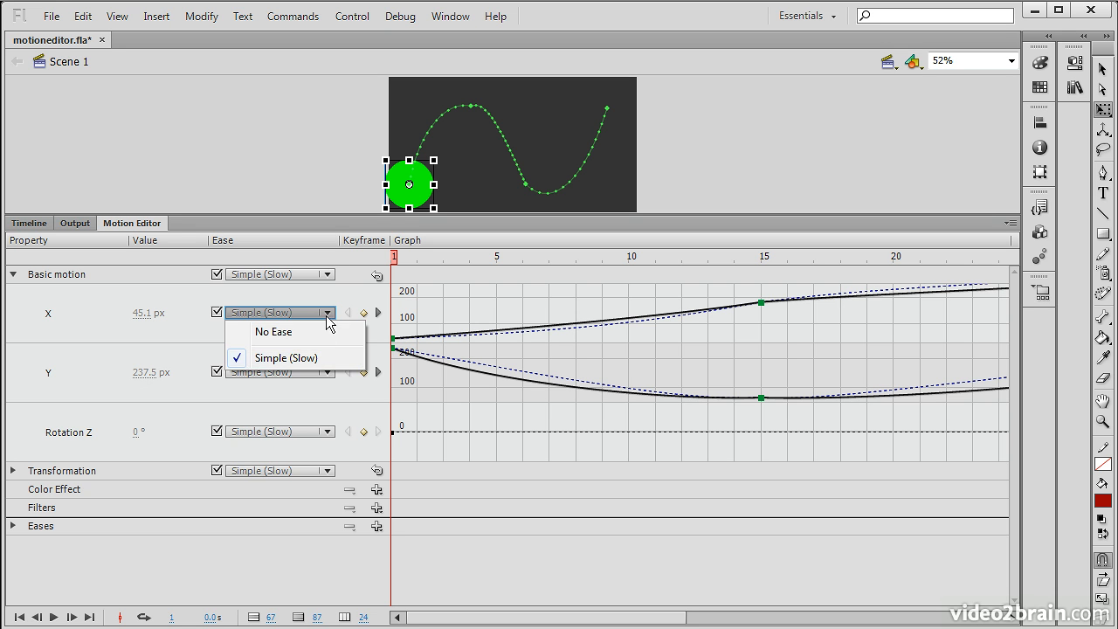
{"action": "left_click", "coordinate": [304, 332]}
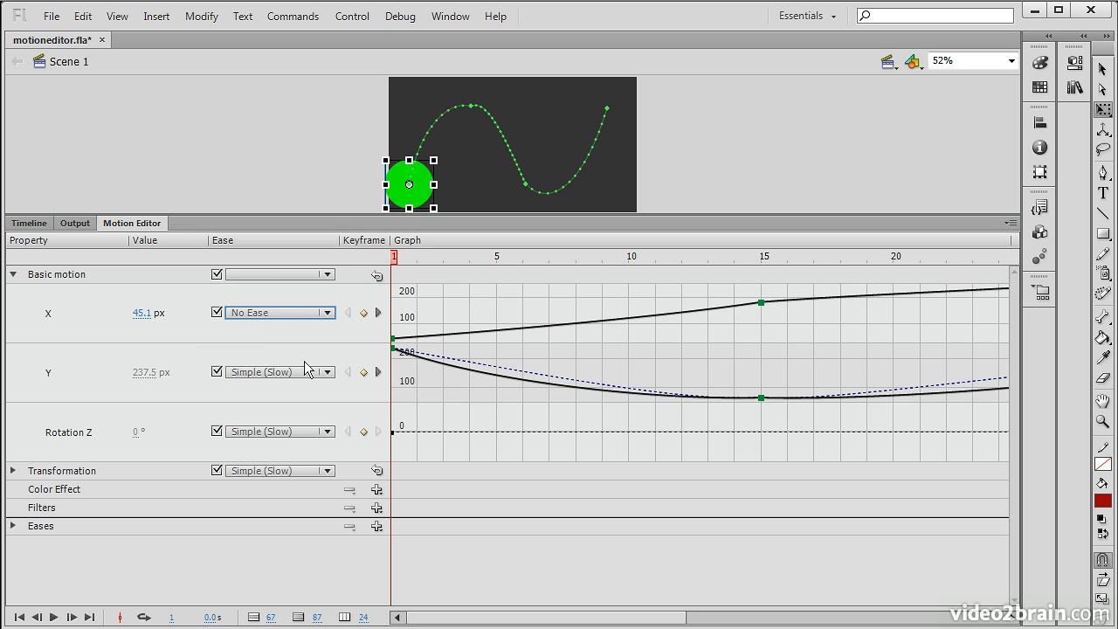
{"action": "left_click", "coordinate": [327, 313]}
{"action": "left_click", "coordinate": [300, 359]}
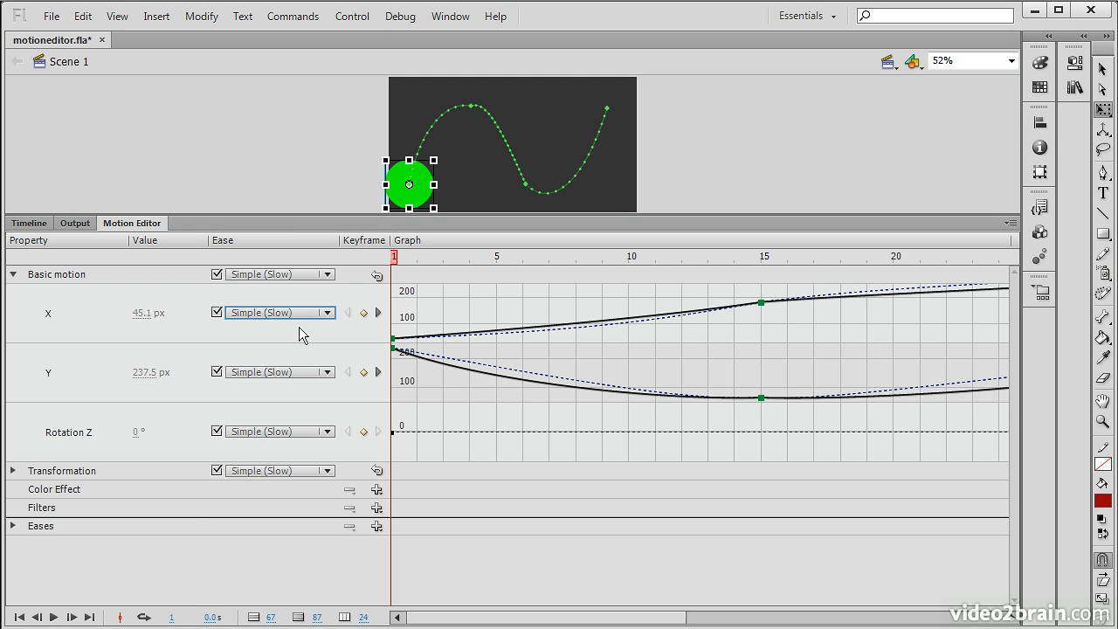
- Expand the Eases section and add a Bounce In ease to the tween
{"action": "left_click", "coordinate": [13, 528]}
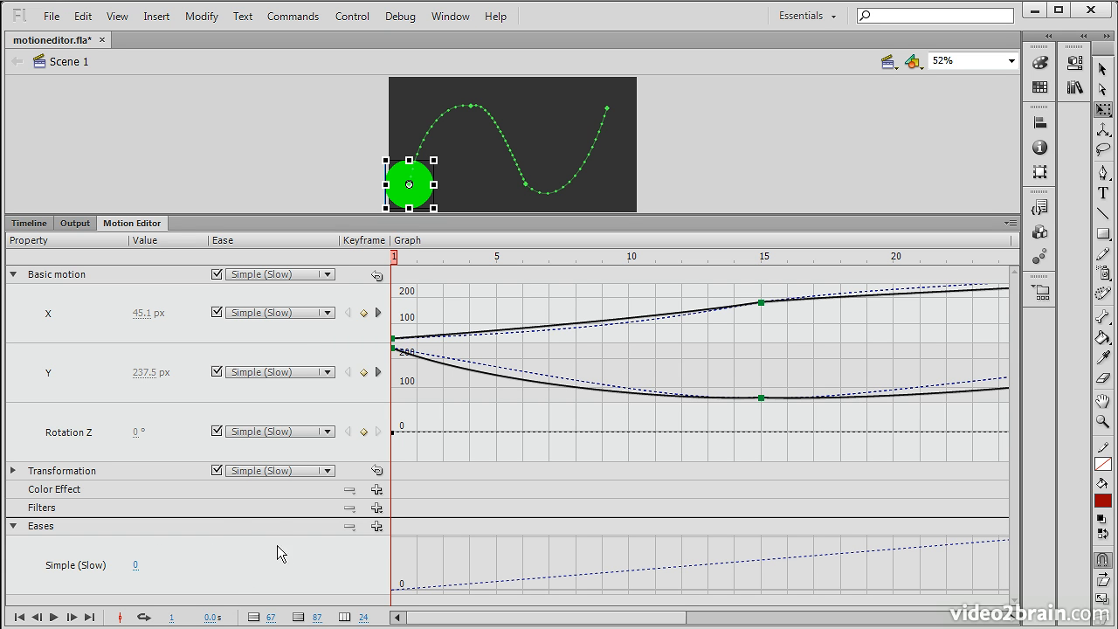
{"action": "left_click", "coordinate": [376, 527]}
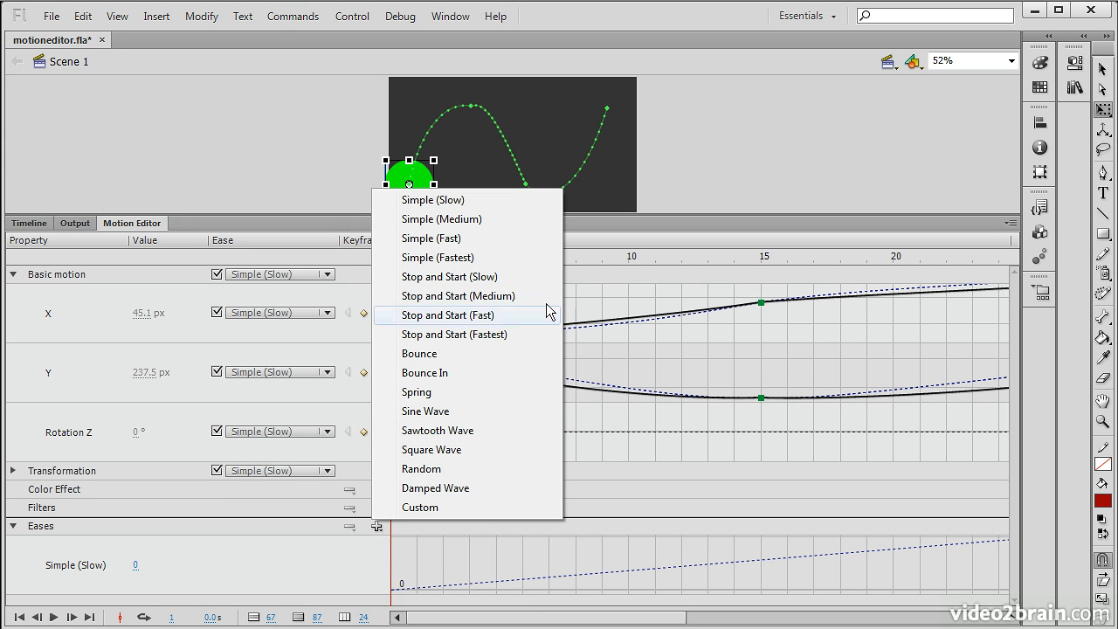
{"action": "left_click", "coordinate": [462, 372]}
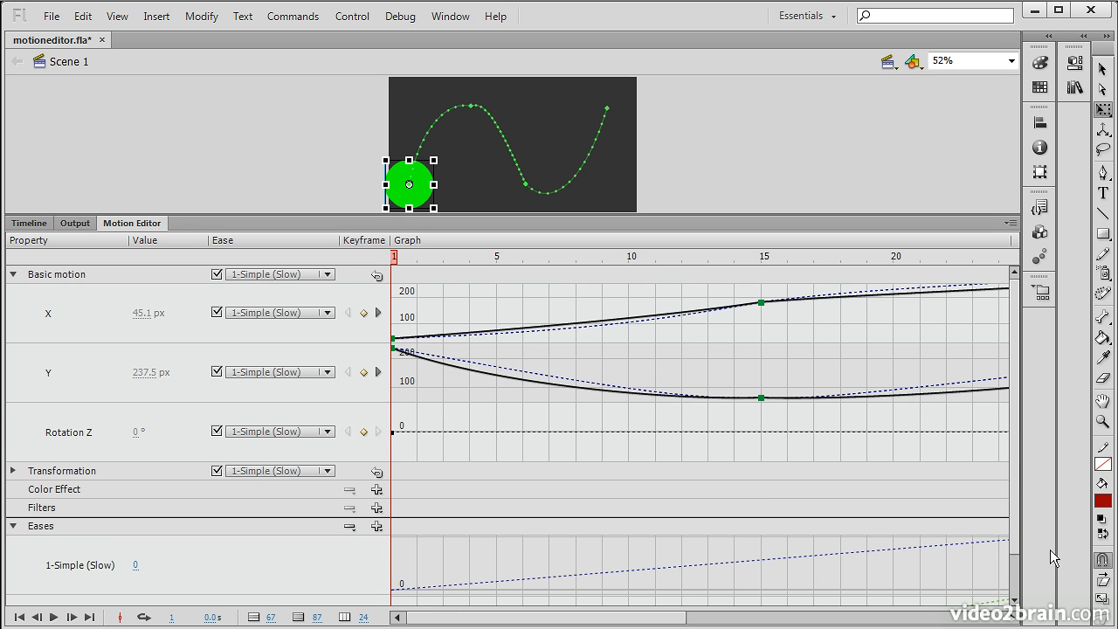
{"action": "scroll", "coordinate": [1017, 524], "scroll_direction": "down", "scroll_amount": 2}
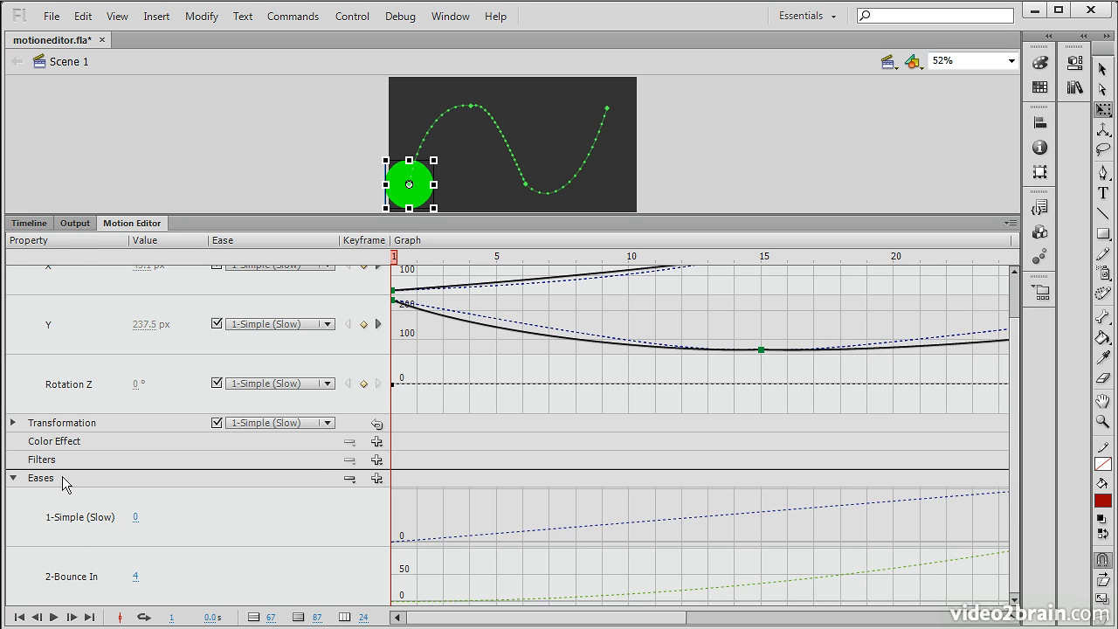
- Set the Bounce In ease value to 28 and collapse the Eases section
{"action": "left_click", "coordinate": [15, 479]}
{"action": "left_click", "coordinate": [13, 526]}
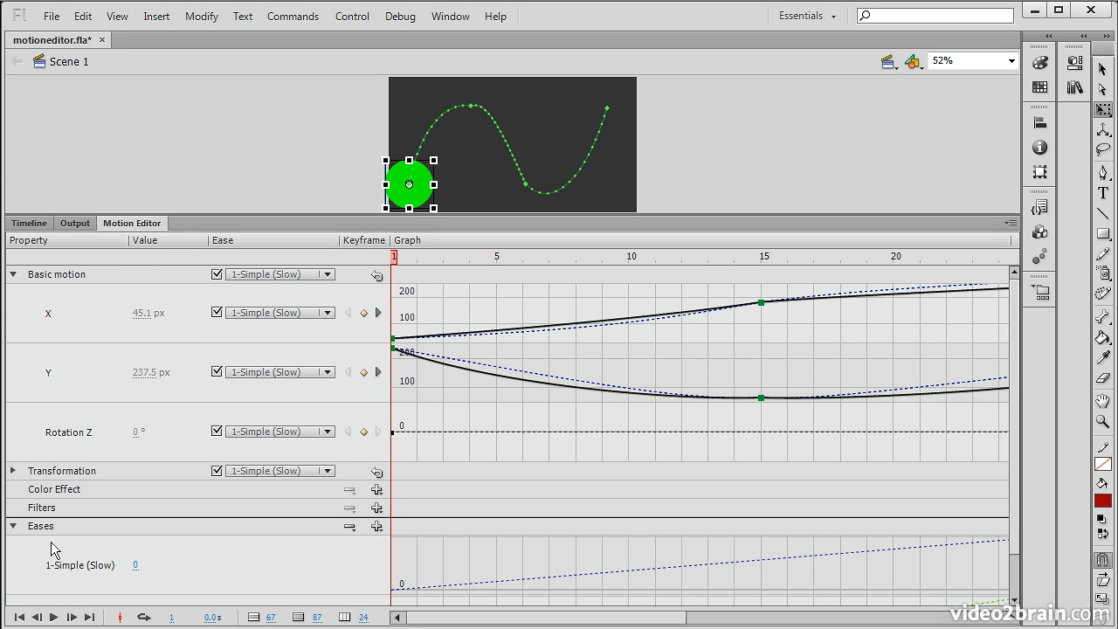
{"action": "scroll", "coordinate": [1013, 464], "scroll_direction": "down", "scroll_amount": 2}
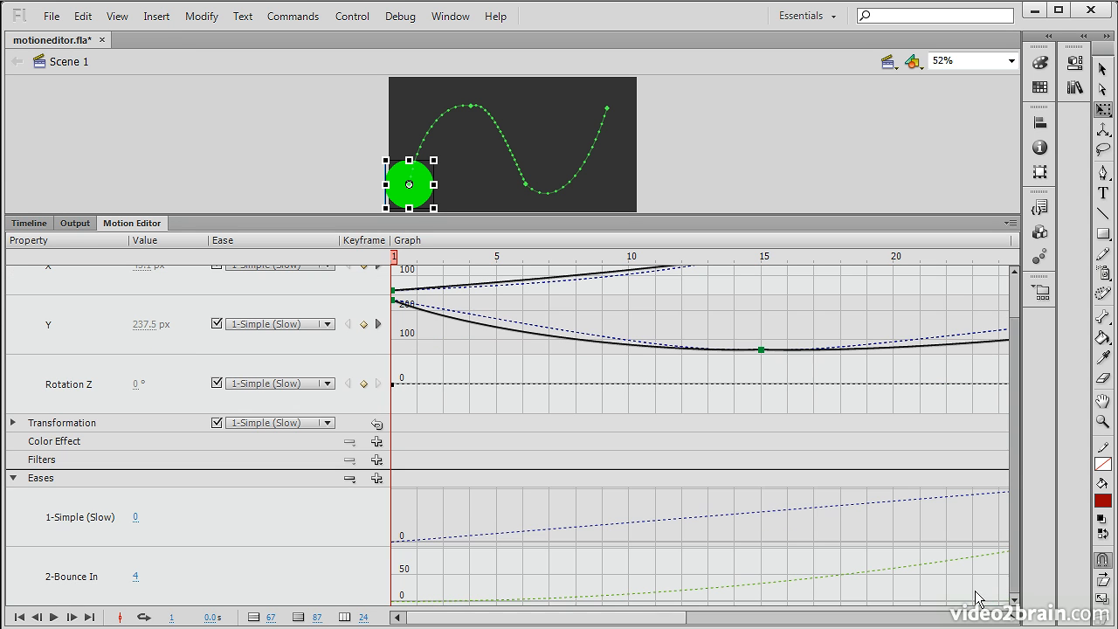
{"action": "left_click", "coordinate": [136, 577]}
{"action": "left_click_drag", "start_coordinate": [146, 578], "coordinate": [218, 579]}
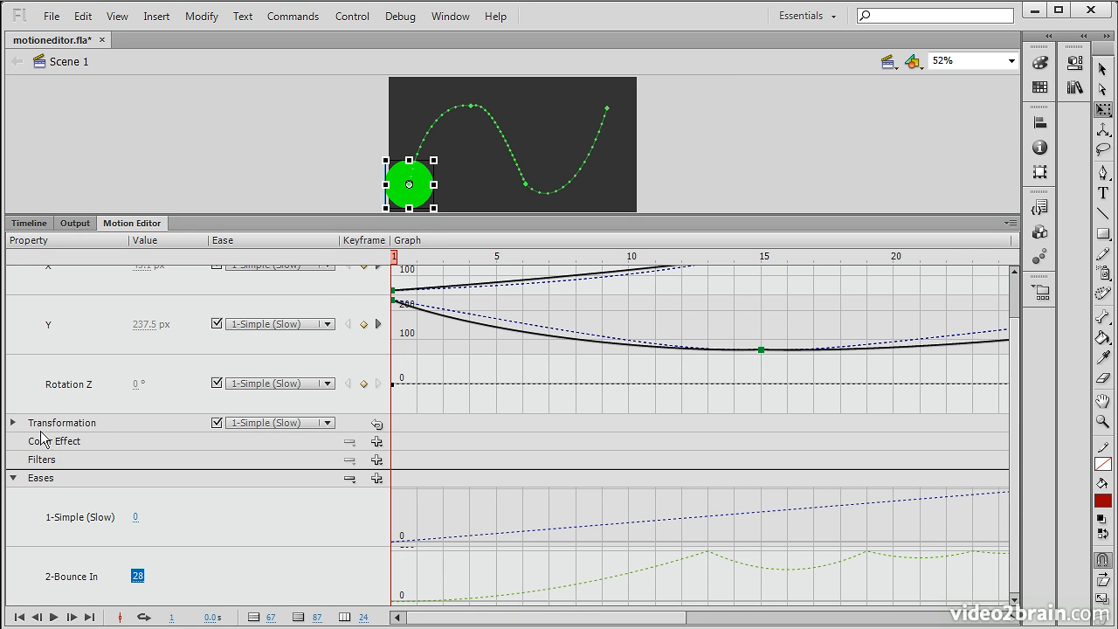
{"action": "left_click", "coordinate": [14, 479]}
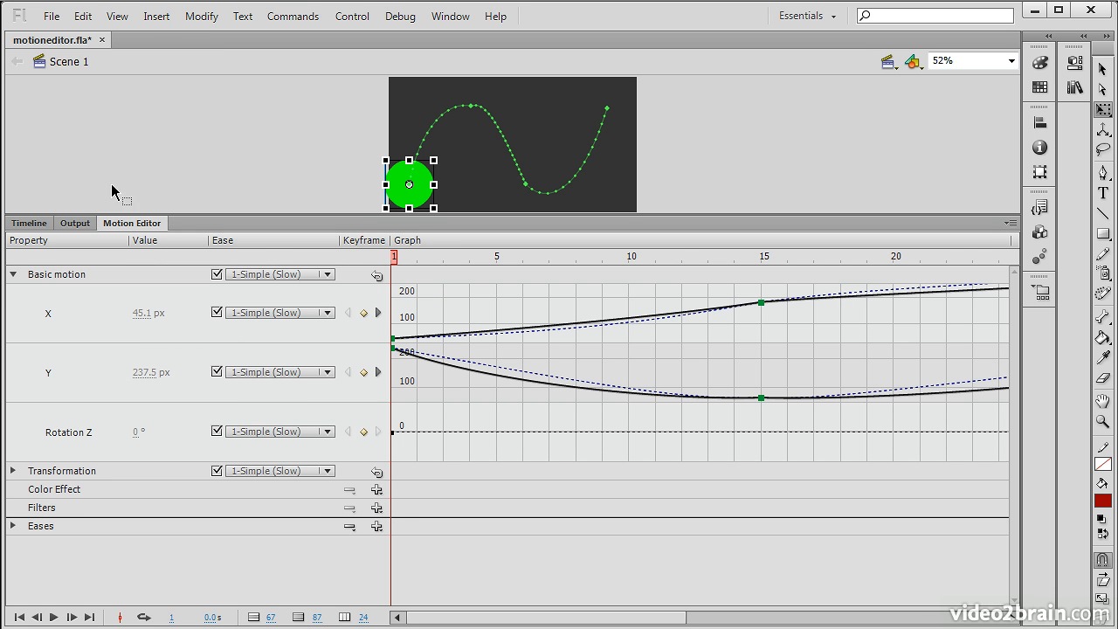
- Apply the Bounce In ease to all Basic motion properties and play the ball's animation
{"action": "left_click", "coordinate": [328, 276]}
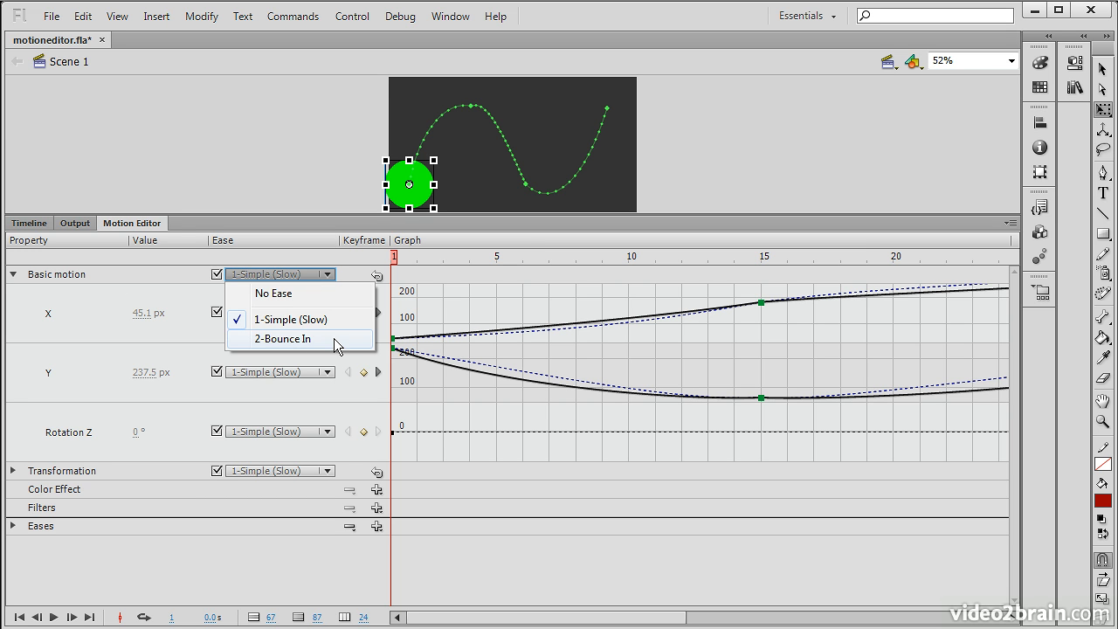
{"action": "left_click", "coordinate": [307, 340]}
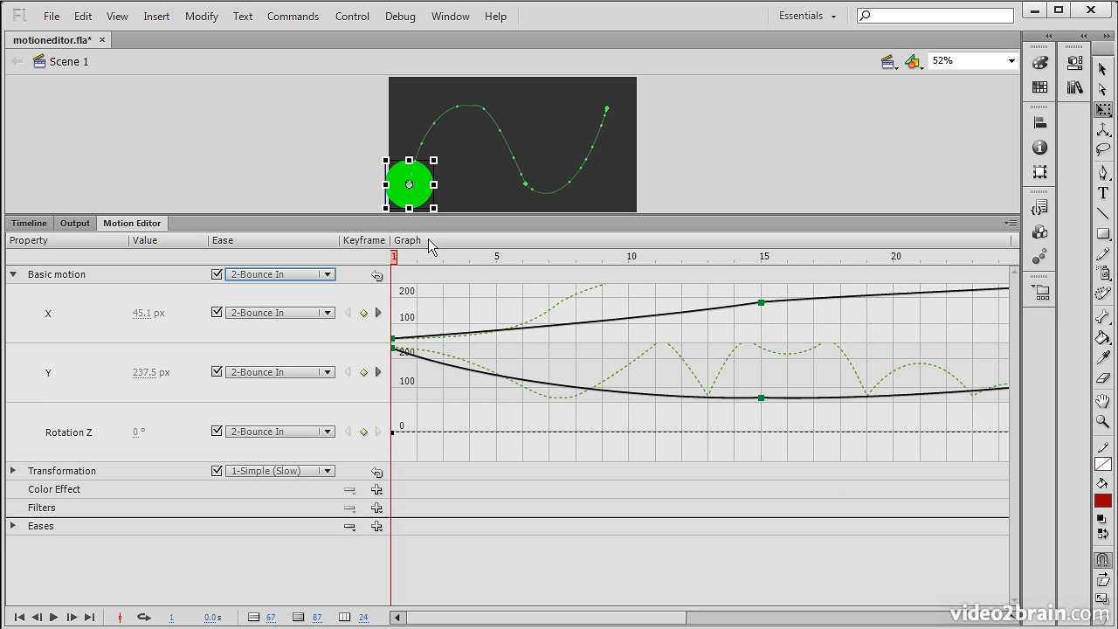
{"action": "left_click_drag", "start_coordinate": [406, 266], "coordinate": [315, 271]}
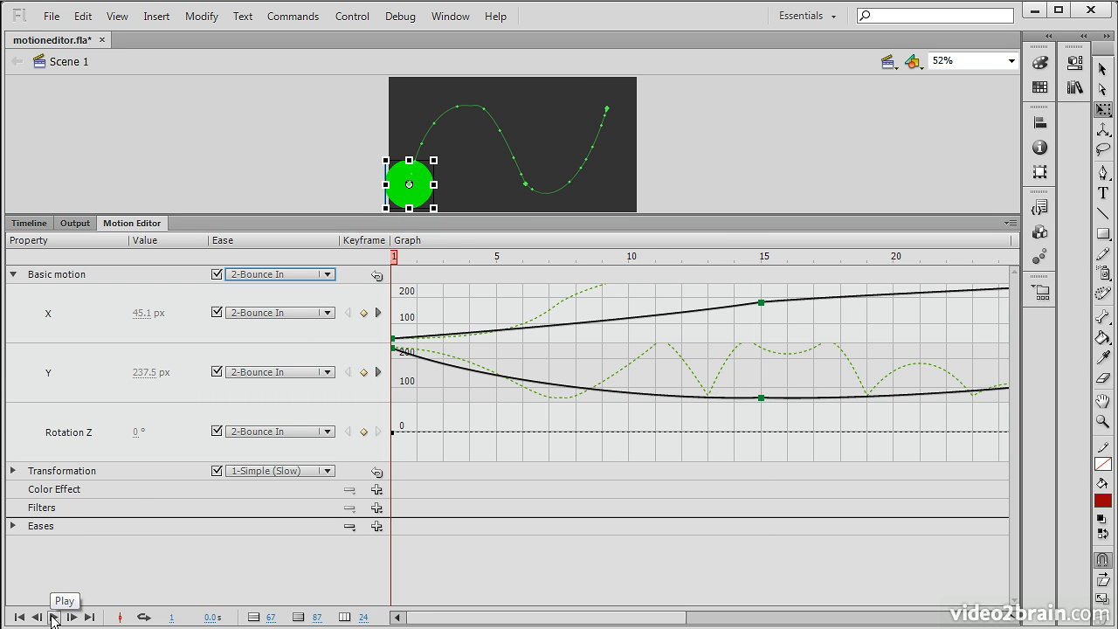
{"action": "left_click", "coordinate": [54, 617]}
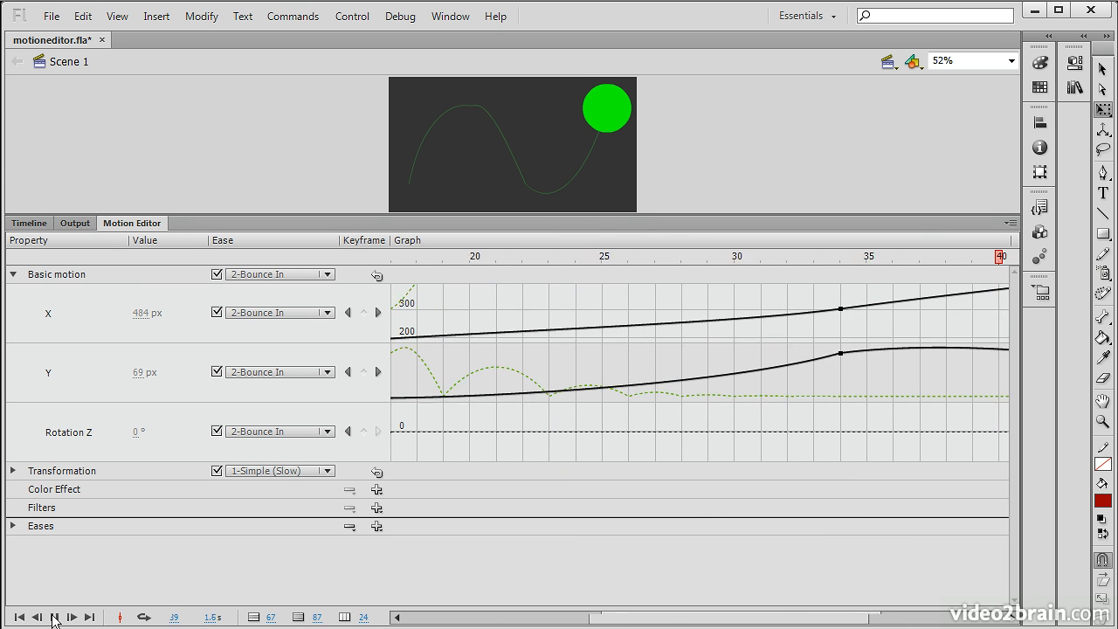
- Set the X property's ease to Simple (Slow), keeping Bounce In on Y
{"action": "left_click_drag", "start_coordinate": [889, 617], "coordinate": [589, 617]}
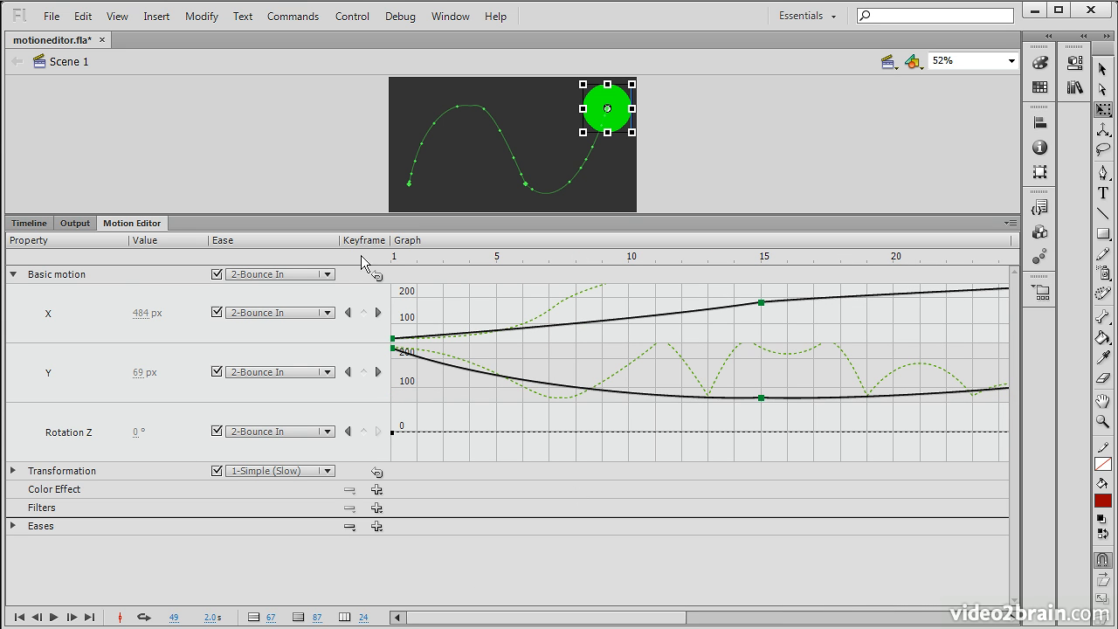
{"action": "left_click", "coordinate": [328, 312]}
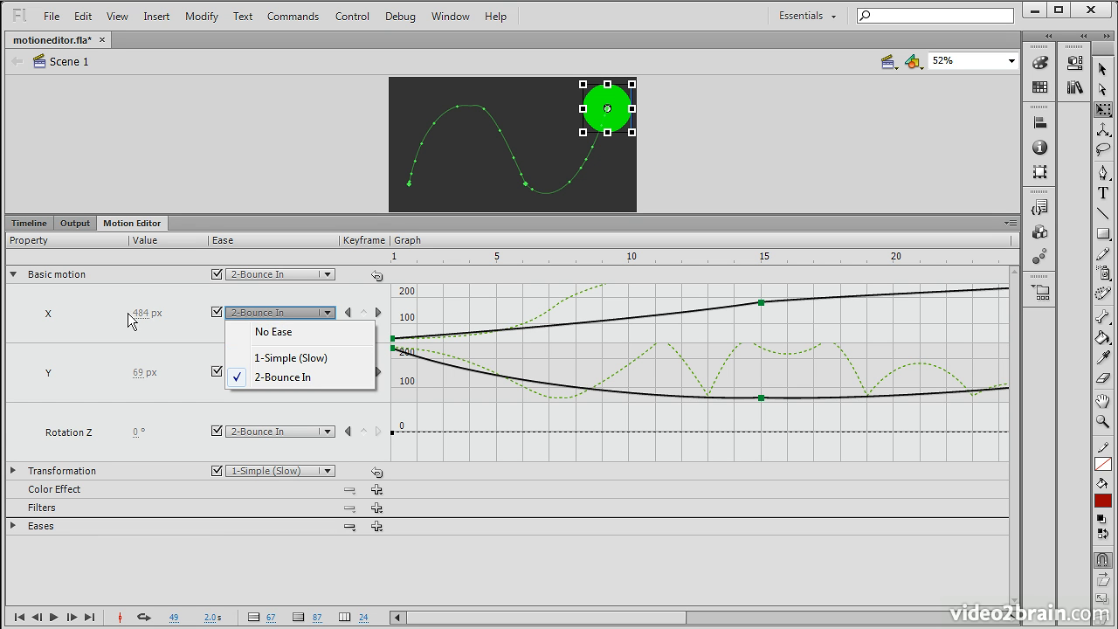
{"action": "left_click", "coordinate": [284, 358]}
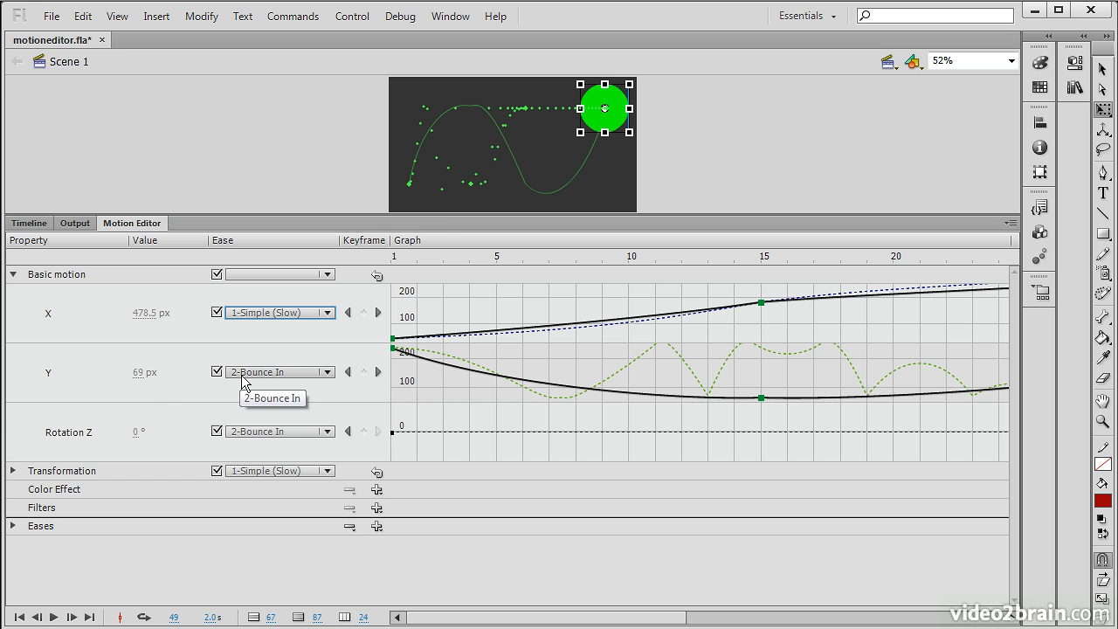
- Enlarge the stage area, scrub the ball's motion to frame 18, and restore the Motion Editor's height
{"action": "left_click_drag", "start_coordinate": [451, 216], "coordinate": [425, 498]}
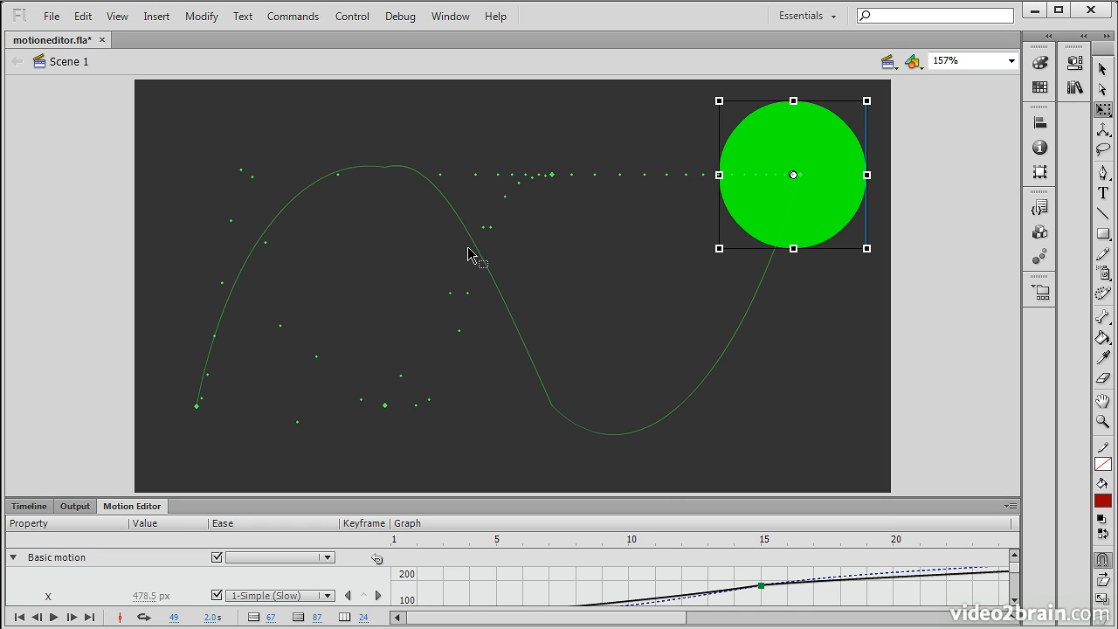
{"action": "left_click_drag", "start_coordinate": [804, 547], "coordinate": [841, 550]}
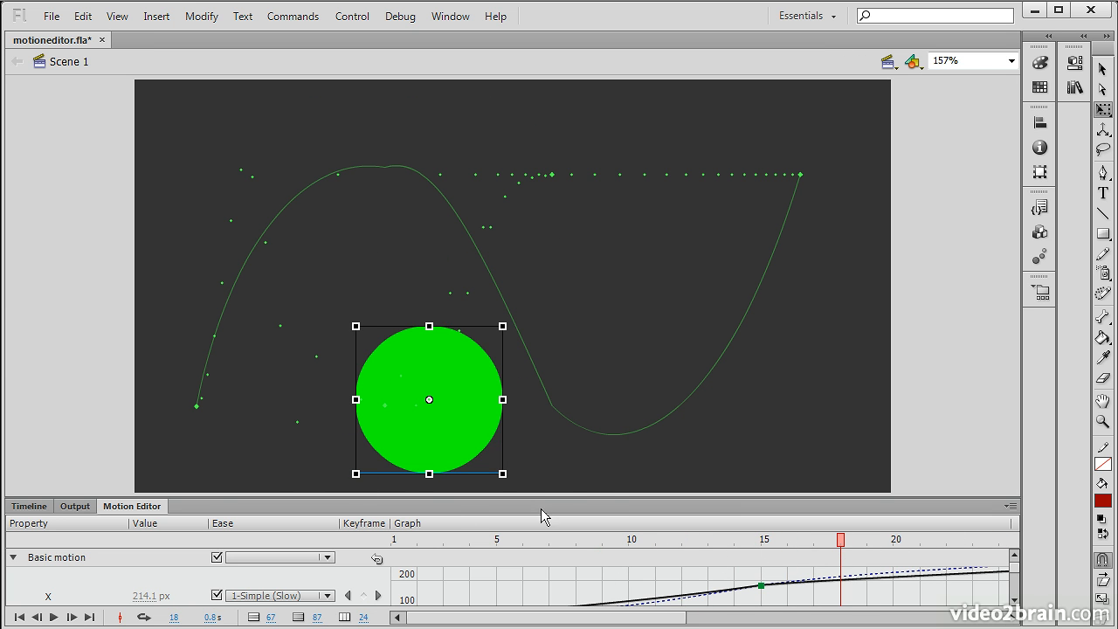
{"action": "left_click_drag", "start_coordinate": [544, 496], "coordinate": [544, 208]}
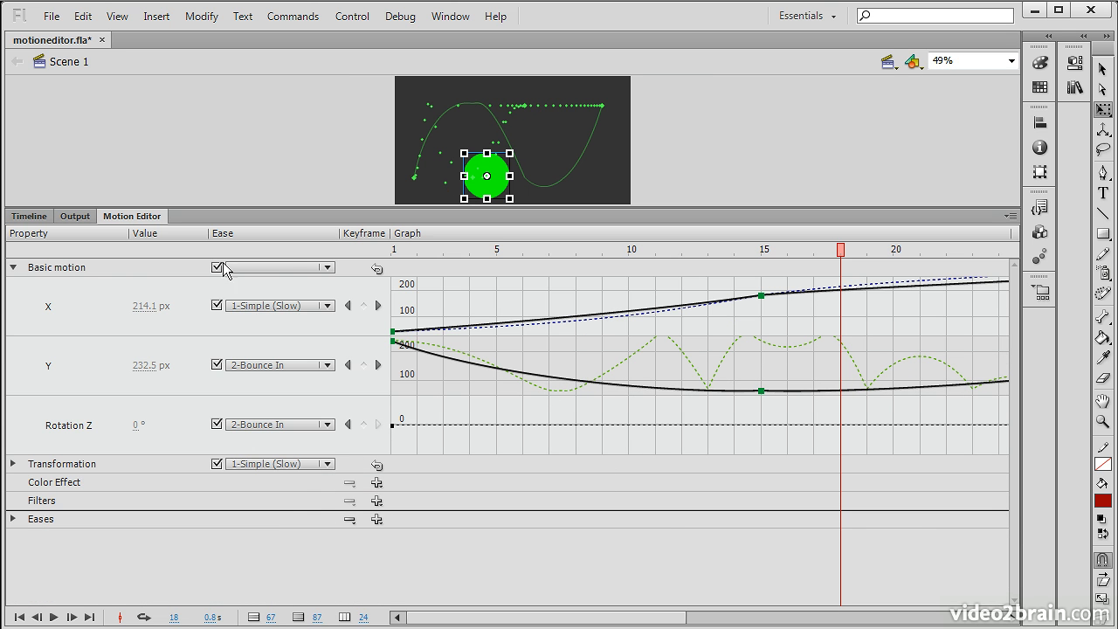
- Collapse the Basic motion section and examine the skew and scale properties under Transformation
{"action": "left_click", "coordinate": [13, 268]}
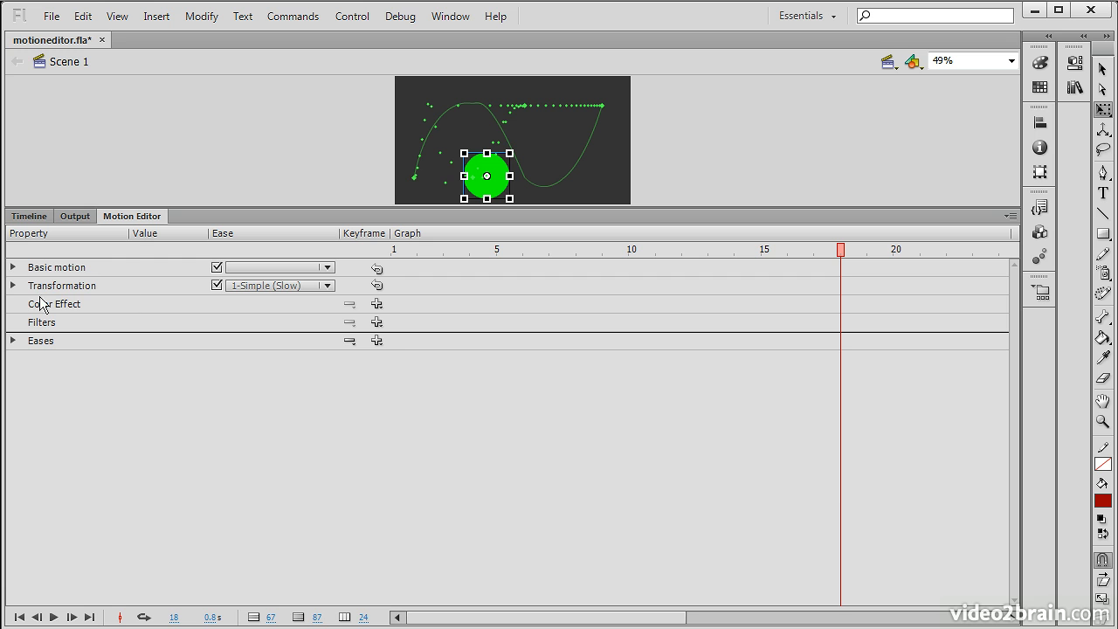
{"action": "left_click", "coordinate": [13, 285]}
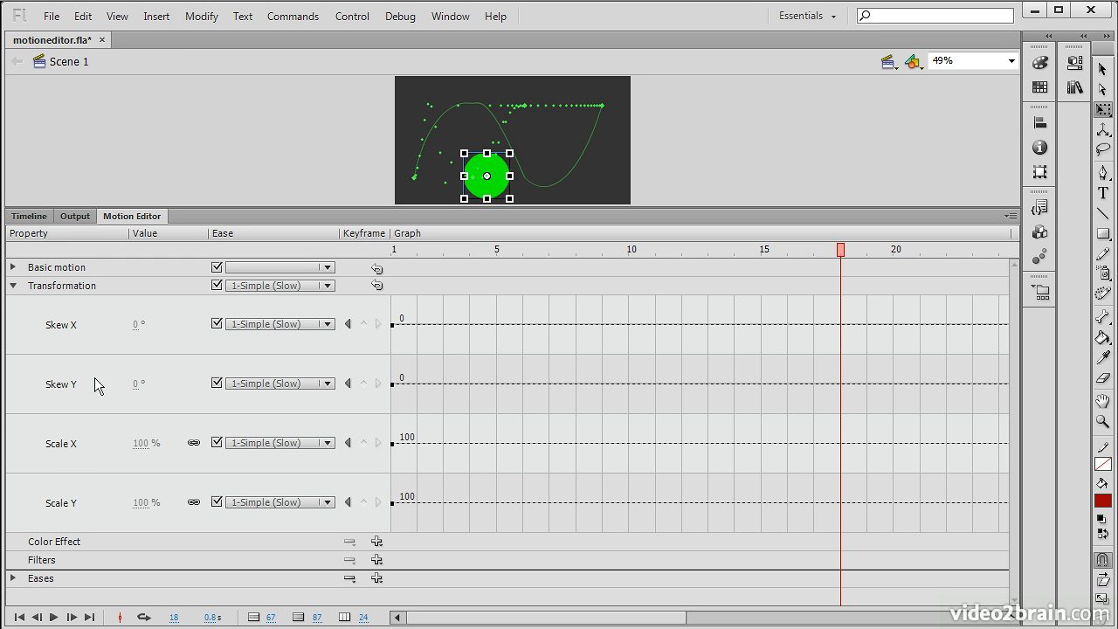
{"action": "left_click", "coordinate": [14, 285]}
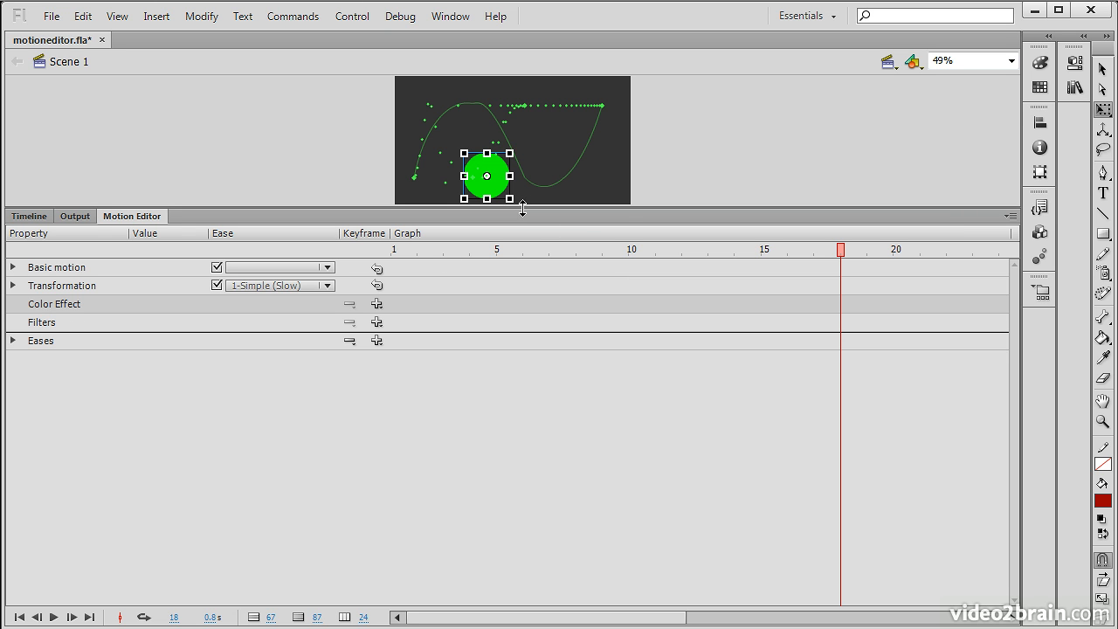
- Reduce the Motion Editor's height to give the stage more room
{"action": "left_click_drag", "start_coordinate": [548, 215], "coordinate": [549, 272]}
{"action": "left_click_drag", "start_coordinate": [549, 357], "coordinate": [534, 428]}
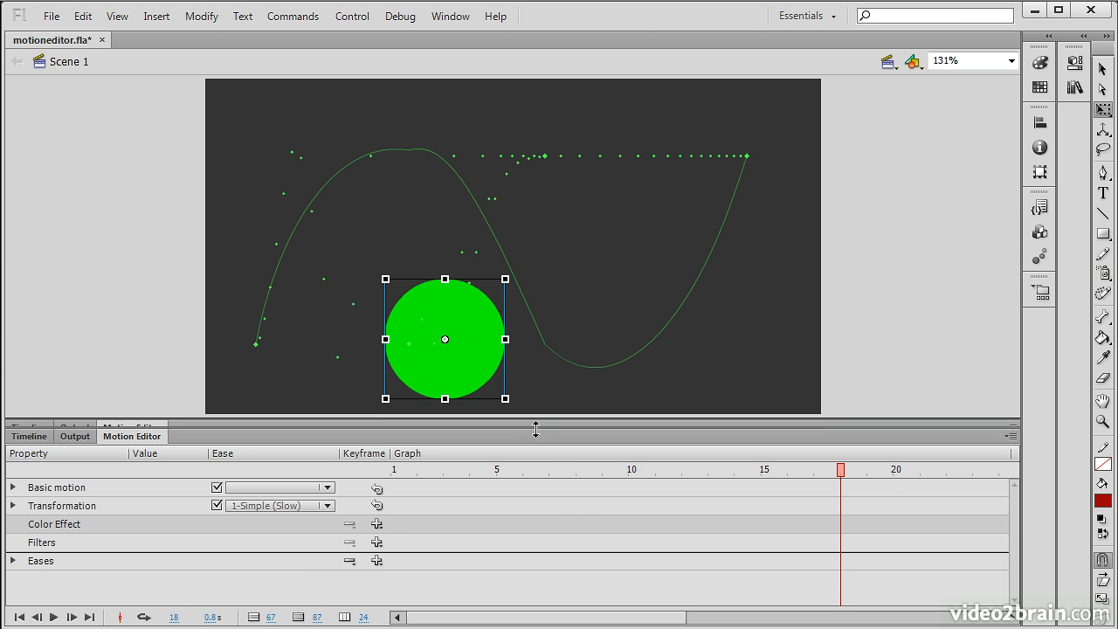